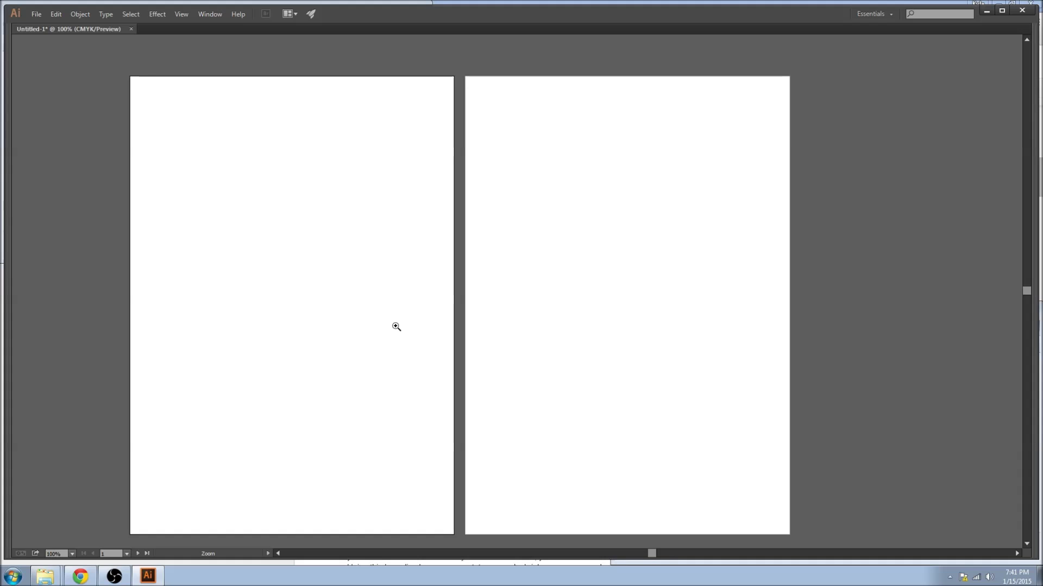
Draw a black rectangle about 169 × 117 pt on the first artboard and a 148 pt square below it
{"action": "key", "text": "Tab"}
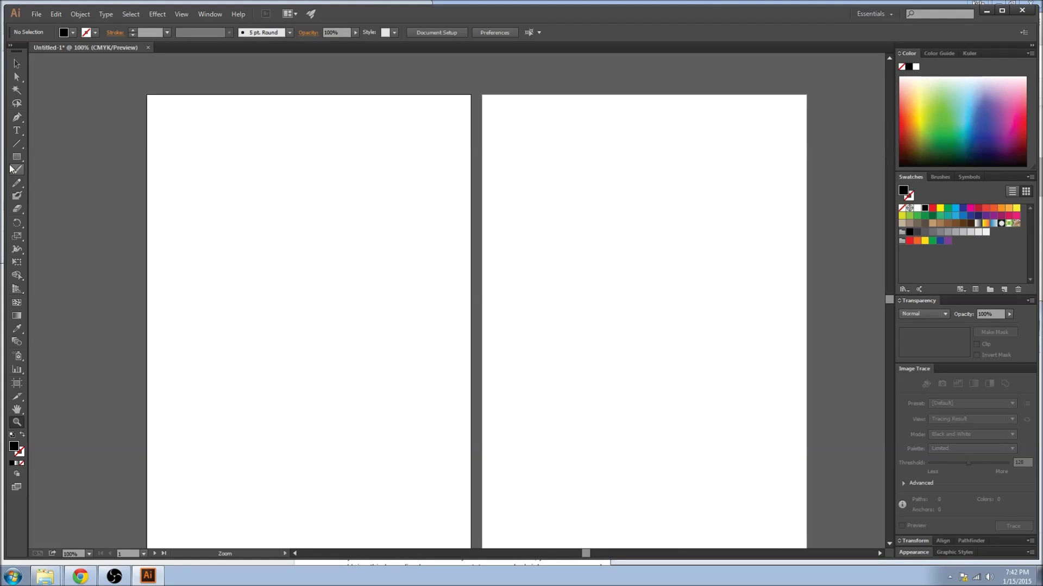
{"action": "left_click_drag", "start_coordinate": [15, 162], "coordinate": [62, 160]}
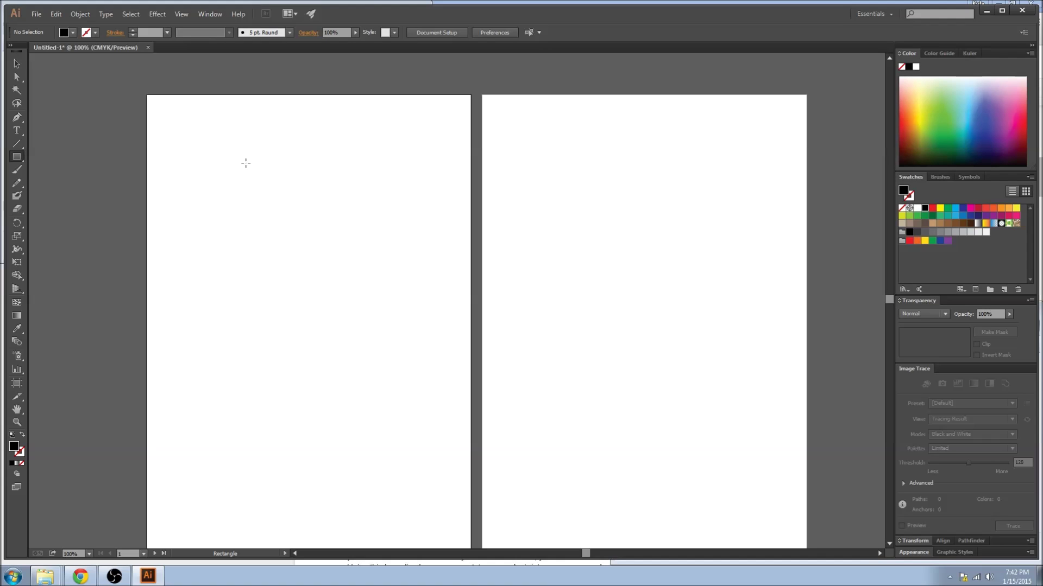
{"action": "left_click_drag", "start_coordinate": [229, 176], "coordinate": [321, 239]}
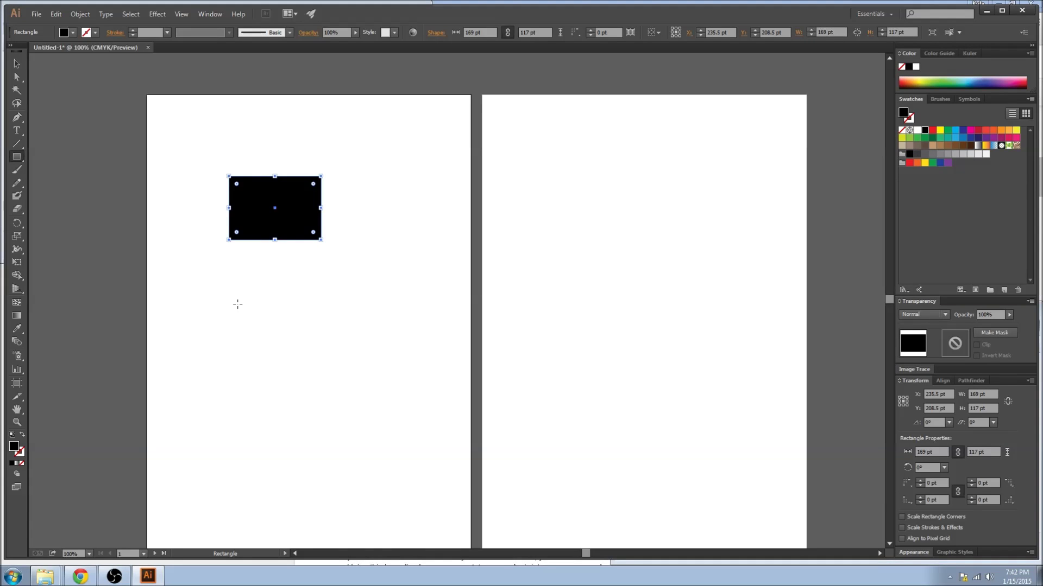
{"action": "left_click_drag", "start_coordinate": [243, 298], "coordinate": [324, 379]}
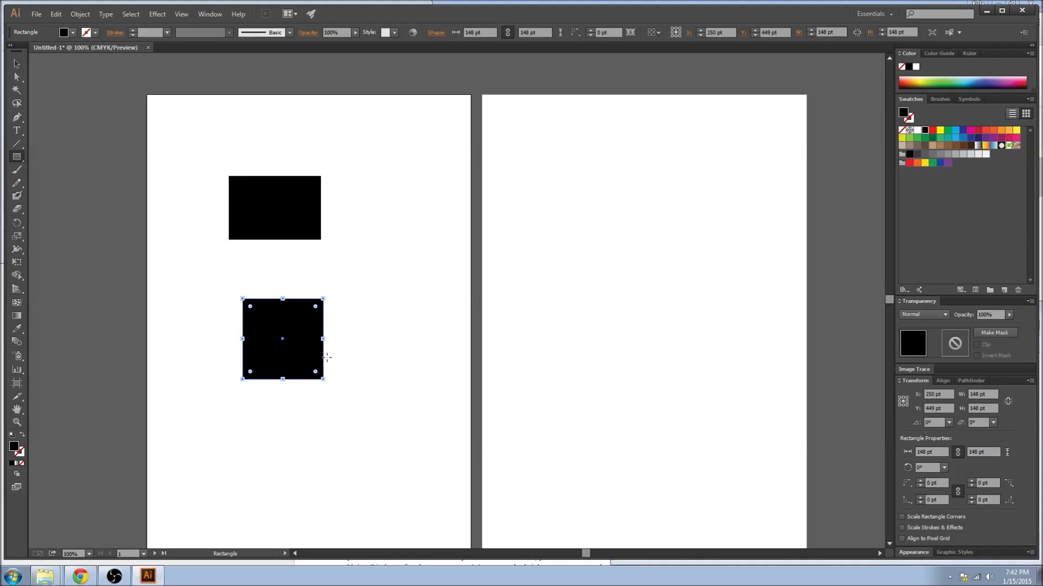
Move the upper rectangle up and to the right, resize it to about 150 × 130 pt and tilt it slightly
{"action": "left_click", "coordinate": [16, 65]}
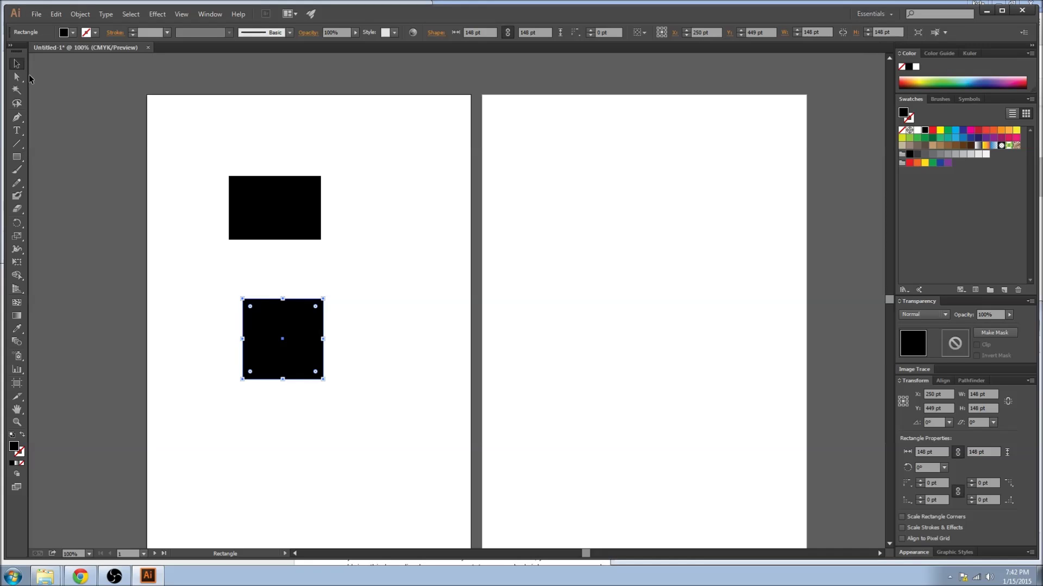
{"action": "left_click", "coordinate": [282, 199]}
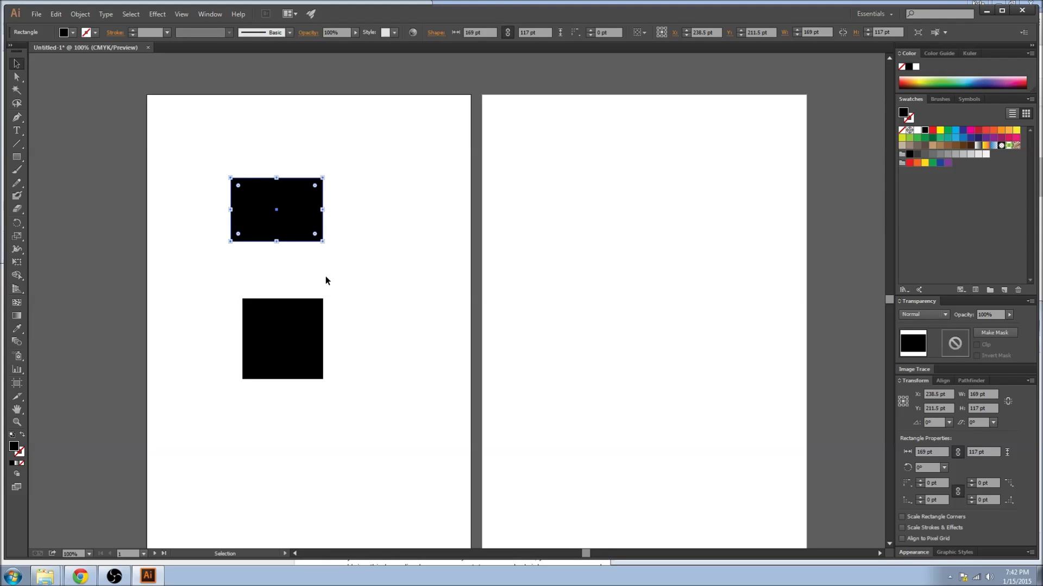
{"action": "left_click_drag", "start_coordinate": [326, 172], "coordinate": [350, 192]}
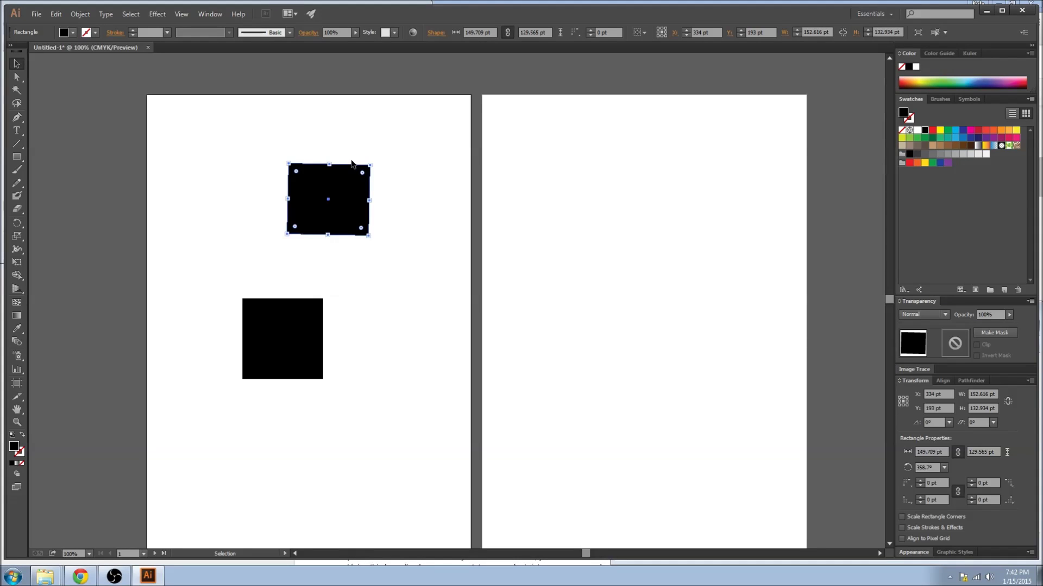
Scale and rotate the upper shape with the Scale and Rotate tools, enlarging it to about 293 × 288 pt overall
{"action": "key", "text": "s"}
{"action": "left_click_drag", "start_coordinate": [372, 255], "coordinate": [387, 282]}
{"action": "key", "text": "r"}
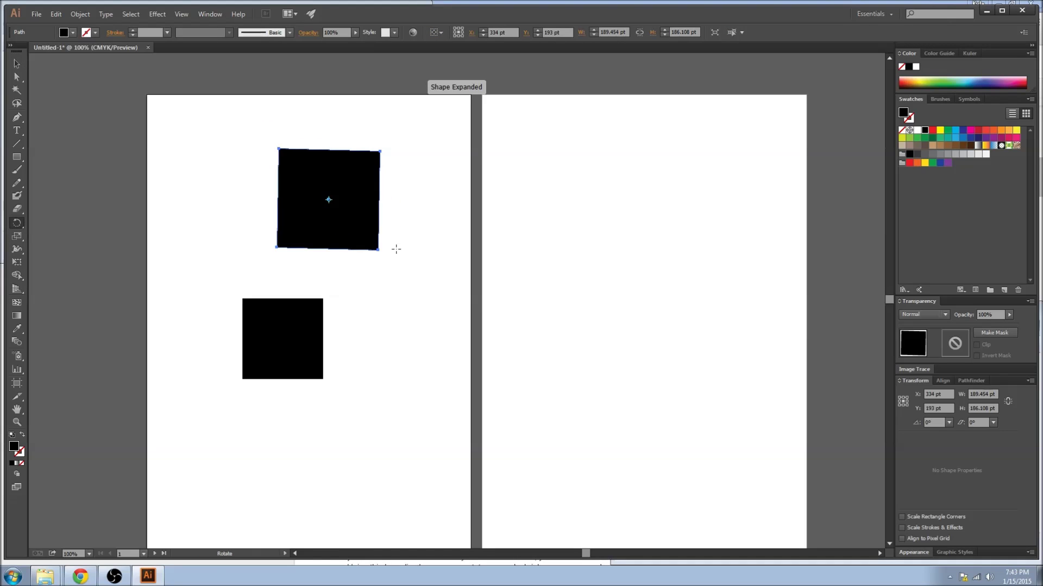
{"action": "left_click_drag", "start_coordinate": [390, 237], "coordinate": [440, 293]}
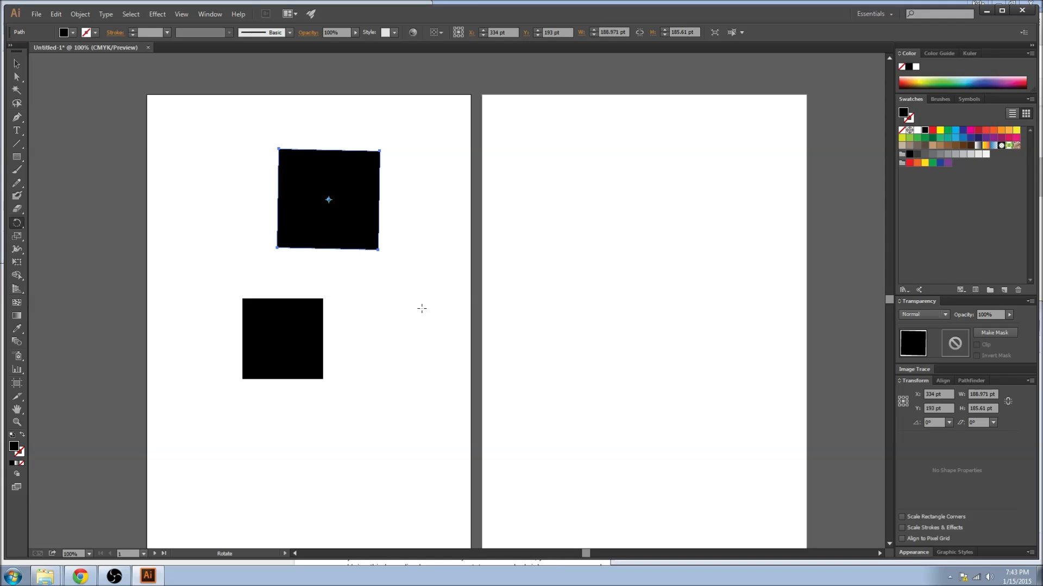
{"action": "left_click_drag", "start_coordinate": [429, 277], "coordinate": [449, 351]}
{"action": "key", "text": "s"}
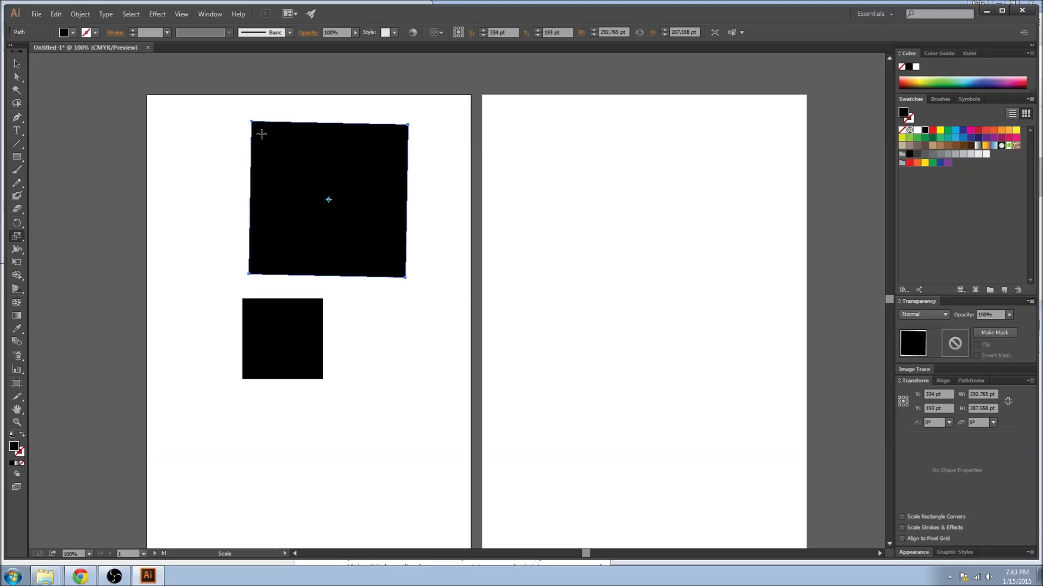
Pull the large shape's two right corner anchors outward, the upper to about (523, 8) pt and the lower to about (497, 435) pt
{"action": "key", "text": "a"}
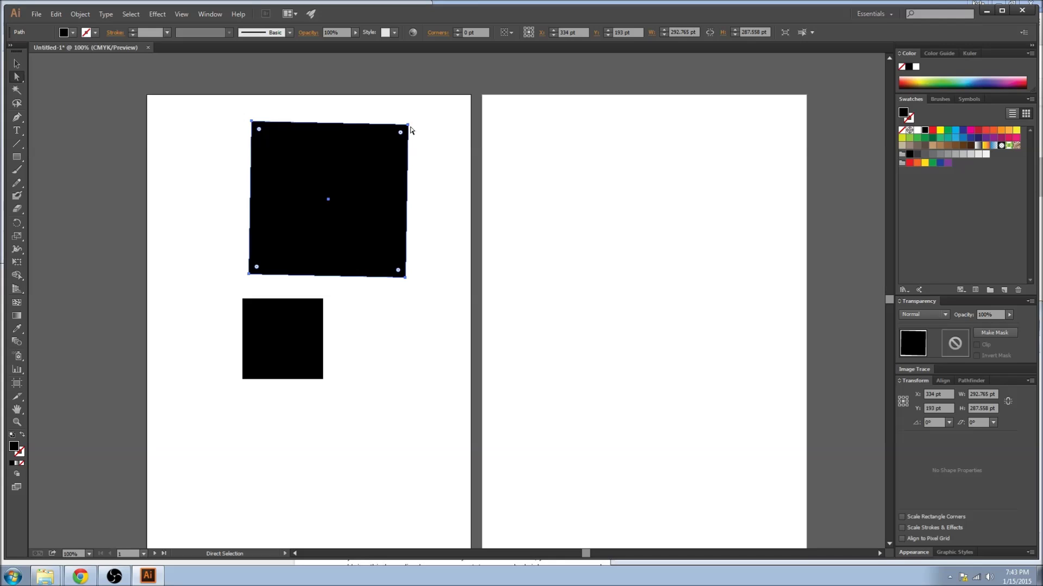
{"action": "left_click_drag", "start_coordinate": [407, 127], "coordinate": [431, 100]}
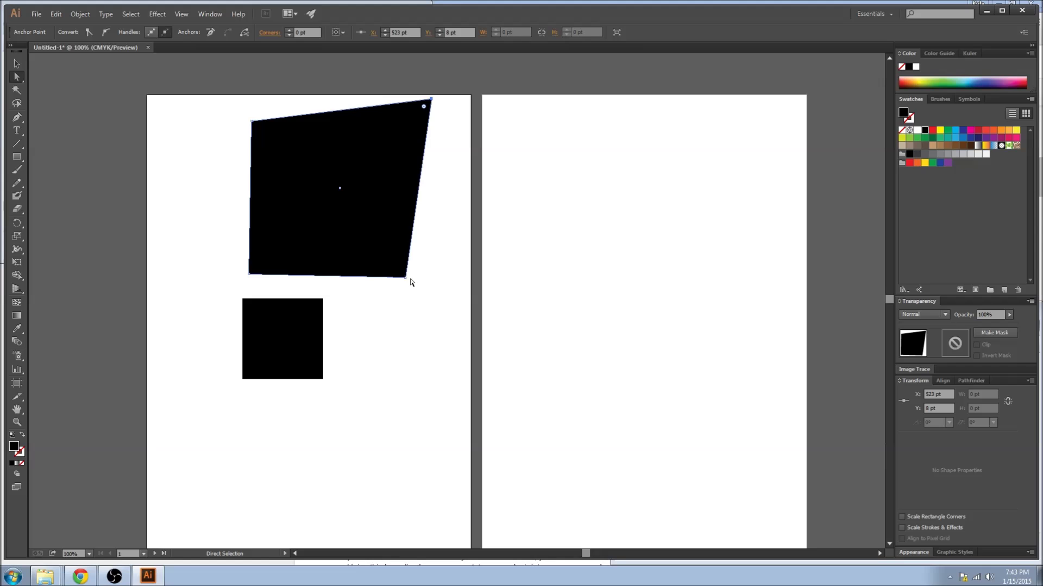
{"action": "left_click_drag", "start_coordinate": [407, 278], "coordinate": [417, 329]}
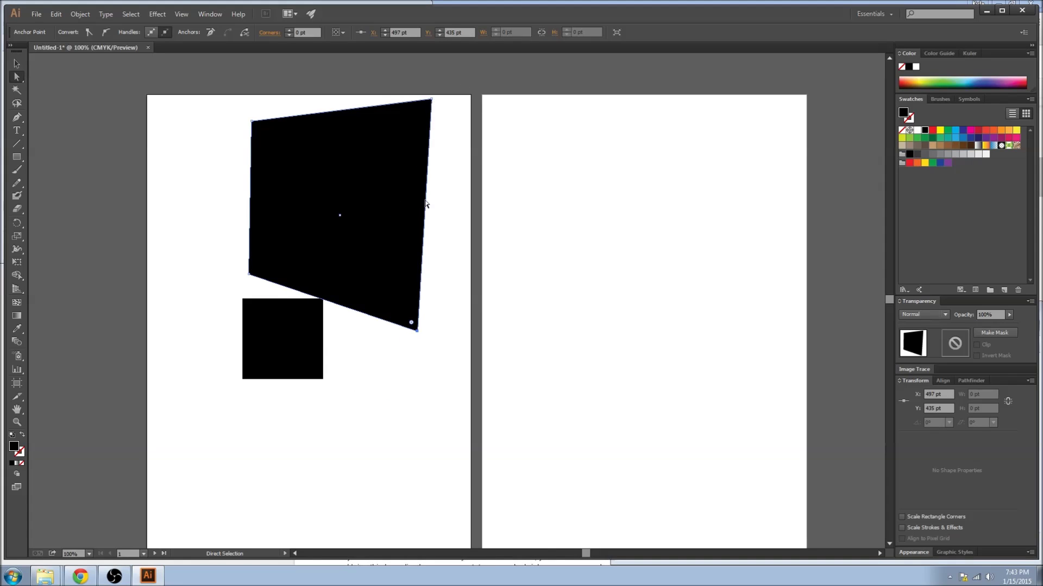
Select both right corner anchors of the large shape and move them together down and to the left
{"action": "left_click", "coordinate": [432, 102]}
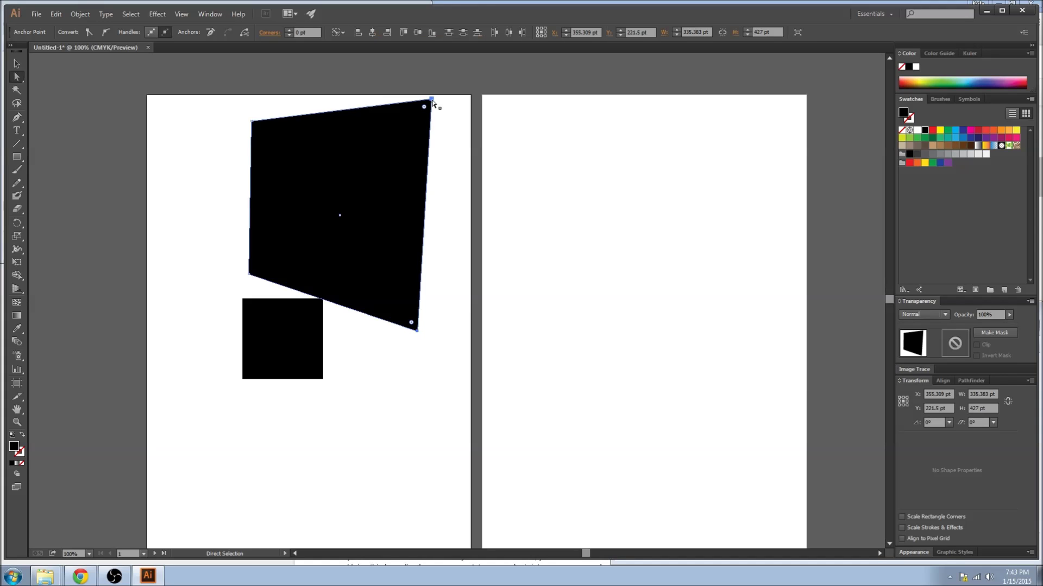
{"action": "left_click", "coordinate": [420, 332]}
{"action": "left_click", "coordinate": [421, 333], "text": "shift"}
{"action": "left_click_drag", "start_coordinate": [422, 334], "coordinate": [356, 396]}
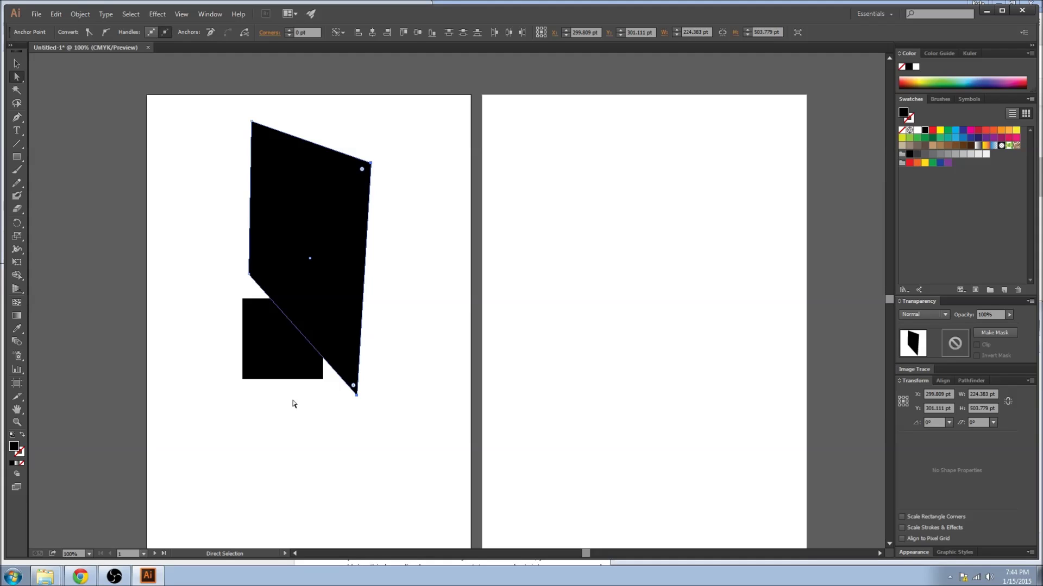
{"action": "key", "text": "v"}
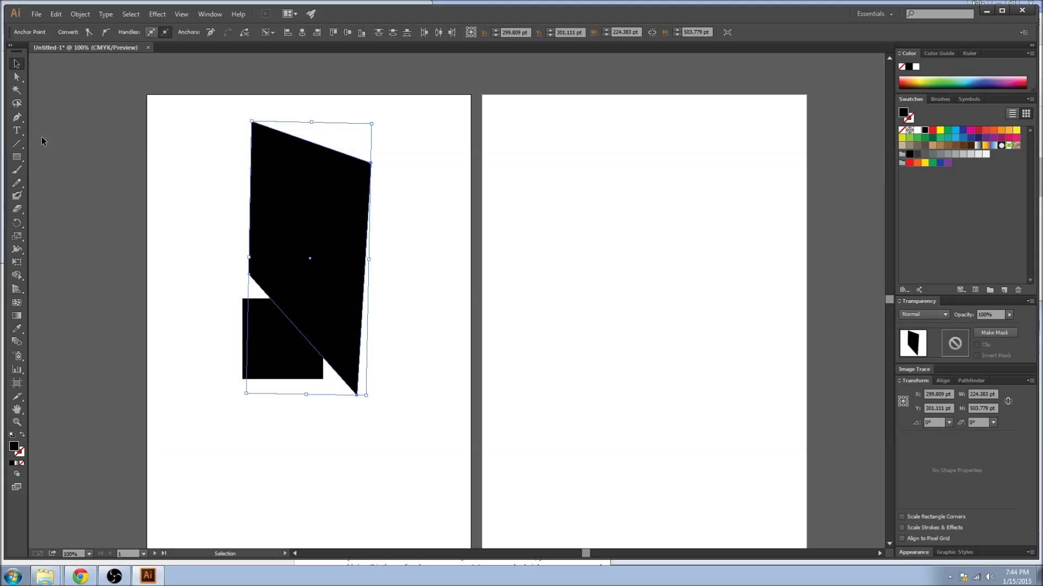
Draw a black ellipse about 128 × 154 pt with the Ellipse tool below the existing shapes
{"action": "left_click", "coordinate": [18, 158]}
{"action": "left_click_drag", "start_coordinate": [18, 157], "coordinate": [70, 183]}
{"action": "left_click_drag", "start_coordinate": [275, 454], "coordinate": [345, 538]}
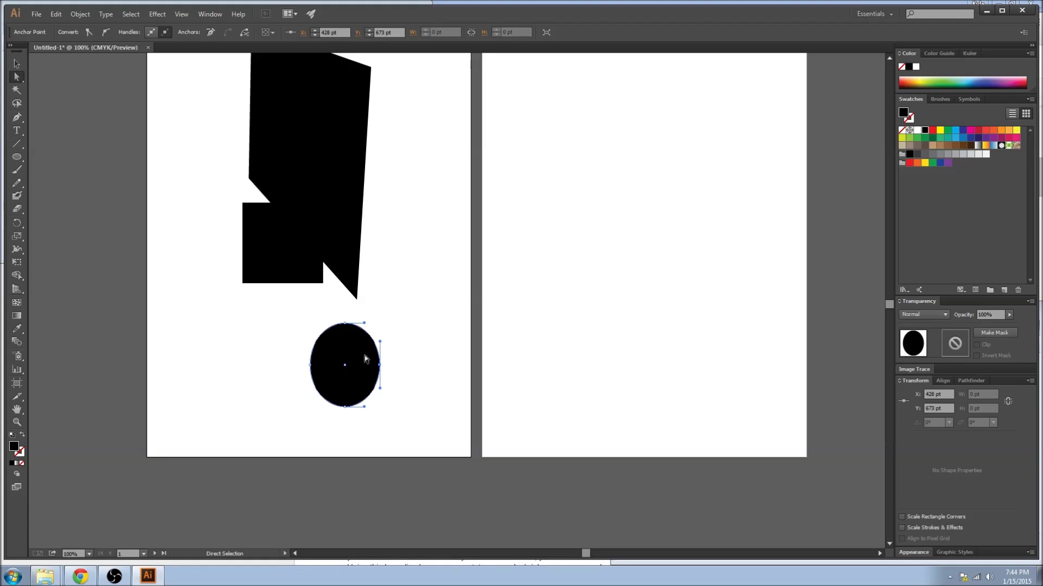
Select the ellipse's right anchor point and slightly lengthen its upper curve handle
{"action": "left_click", "coordinate": [365, 358]}
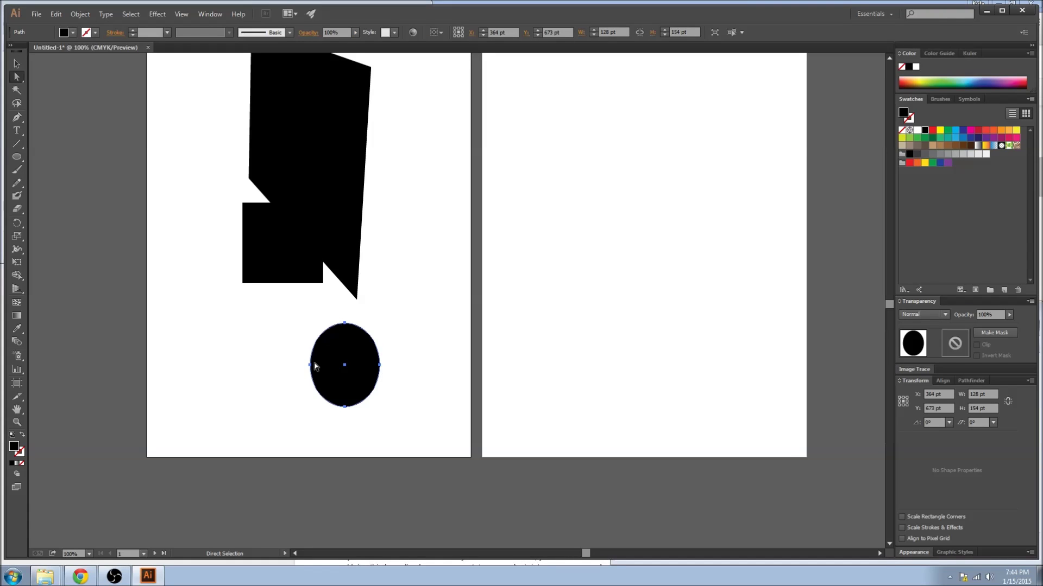
{"action": "left_click", "coordinate": [379, 366]}
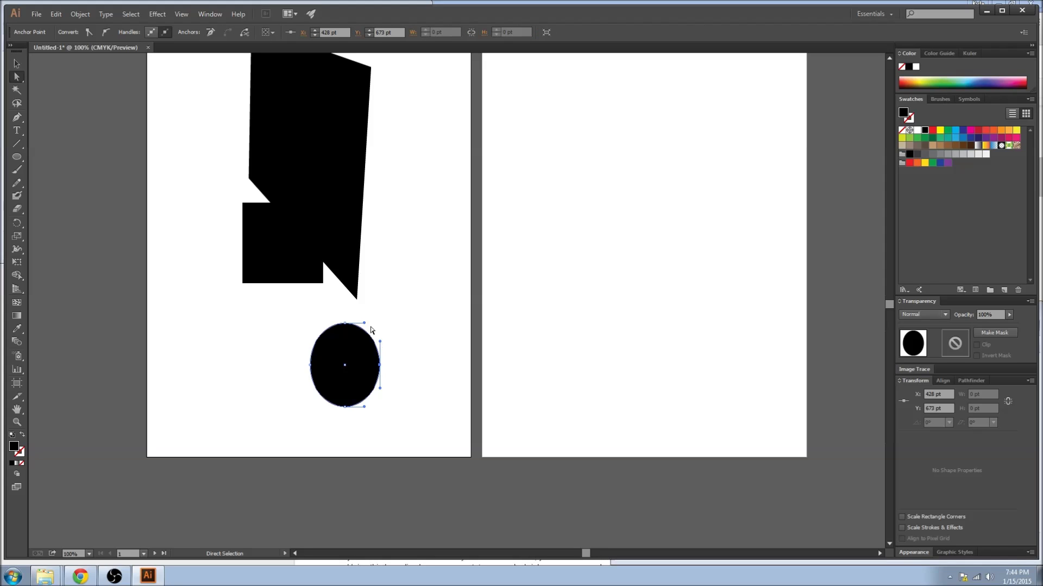
{"action": "mouse_move", "coordinate": [380, 341]}
{"action": "left_mouse_down"}
{"action": "mouse_move", "coordinate": [406, 374]}
{"action": "mouse_move", "coordinate": [405, 357]}
{"action": "mouse_move", "coordinate": [396, 379]}
{"action": "mouse_move", "coordinate": [394, 339]}
{"action": "mouse_move", "coordinate": [379, 336]}
{"action": "left_mouse_up"}
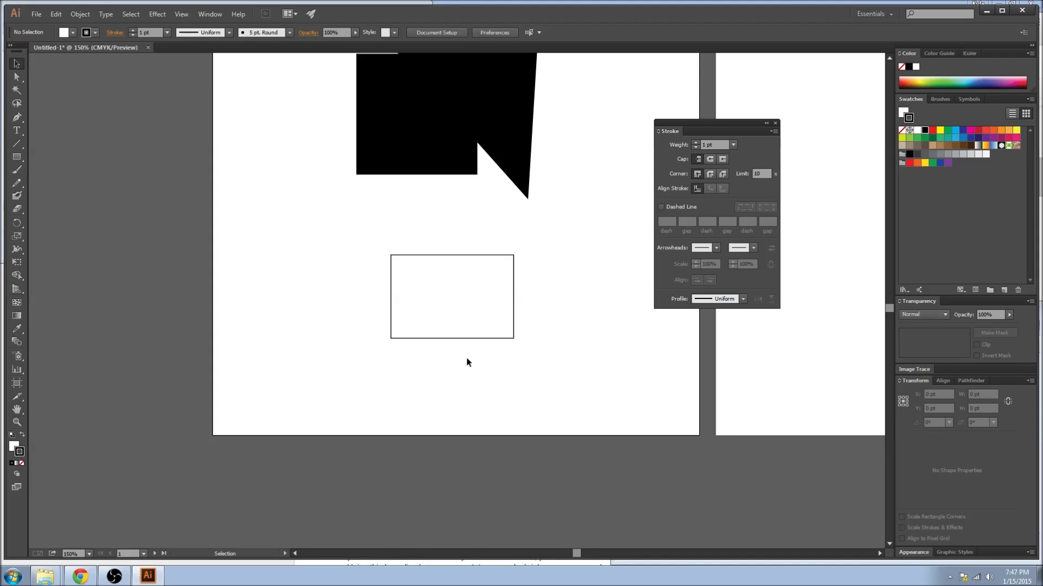
Swap the fill and stroke colors of the outlined white rectangle and swap them back
{"action": "left_click", "coordinate": [494, 338]}
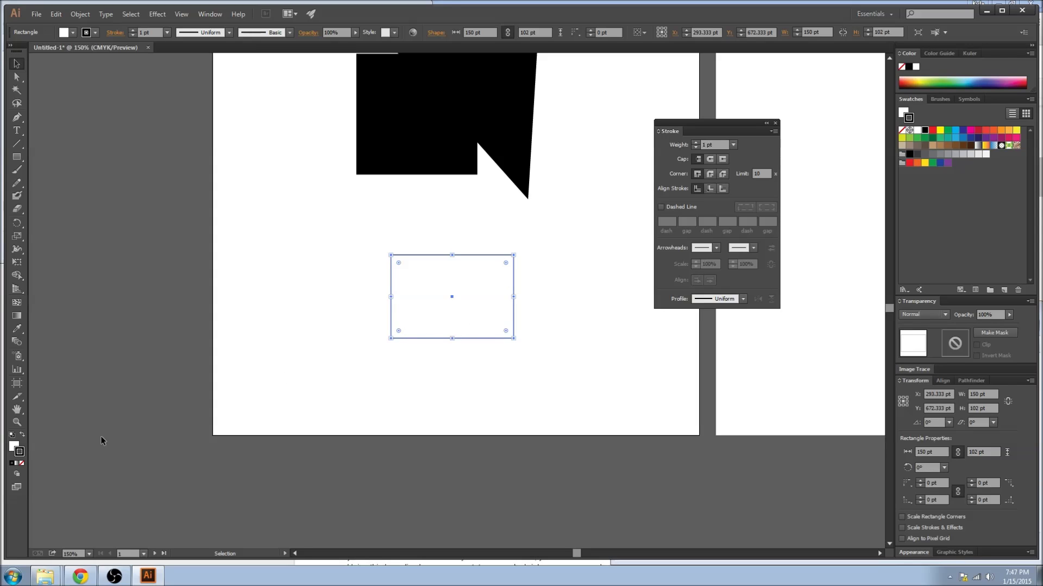
{"action": "left_click", "coordinate": [21, 436]}
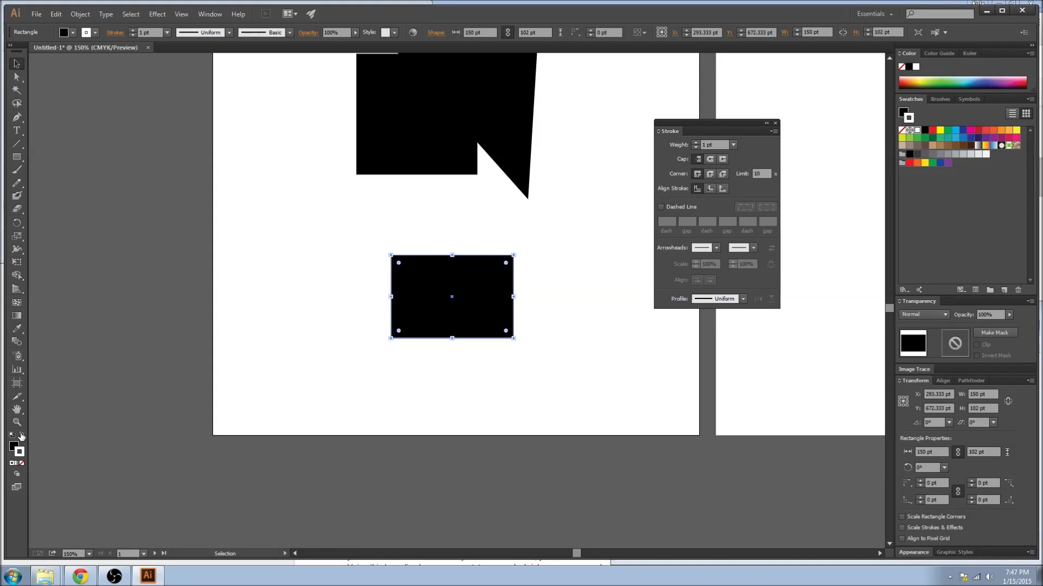
{"action": "left_click", "coordinate": [22, 437]}
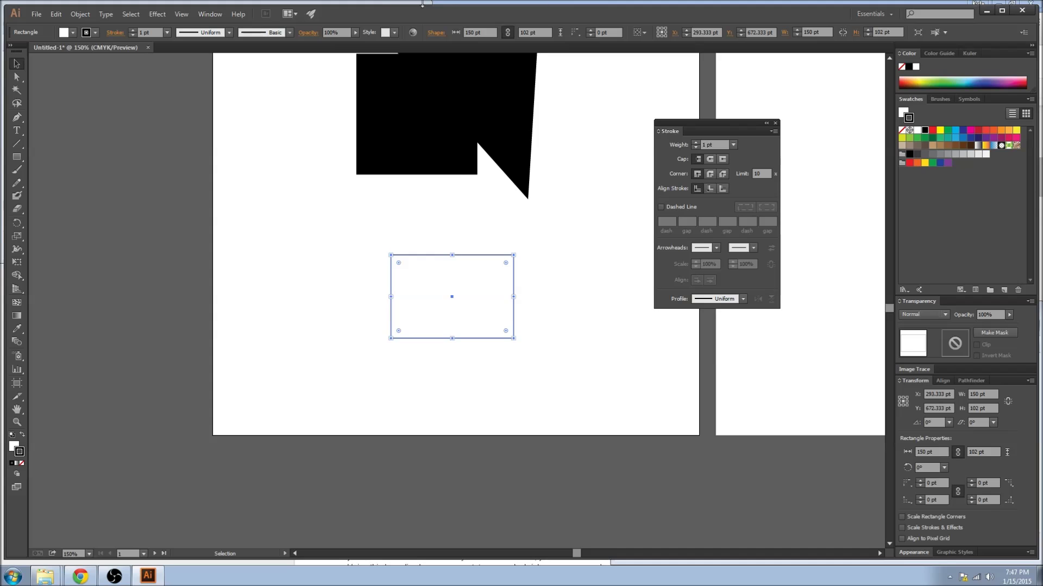
Set the stroke weight of the outlined white rectangle to 5 pt
{"action": "left_click", "coordinate": [209, 14]}
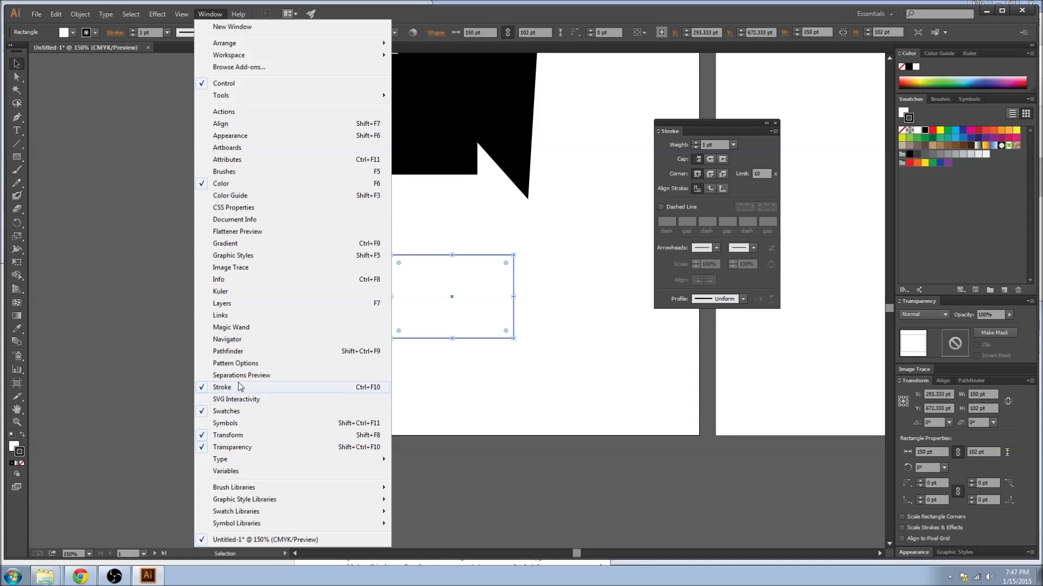
{"action": "left_click", "coordinate": [702, 131]}
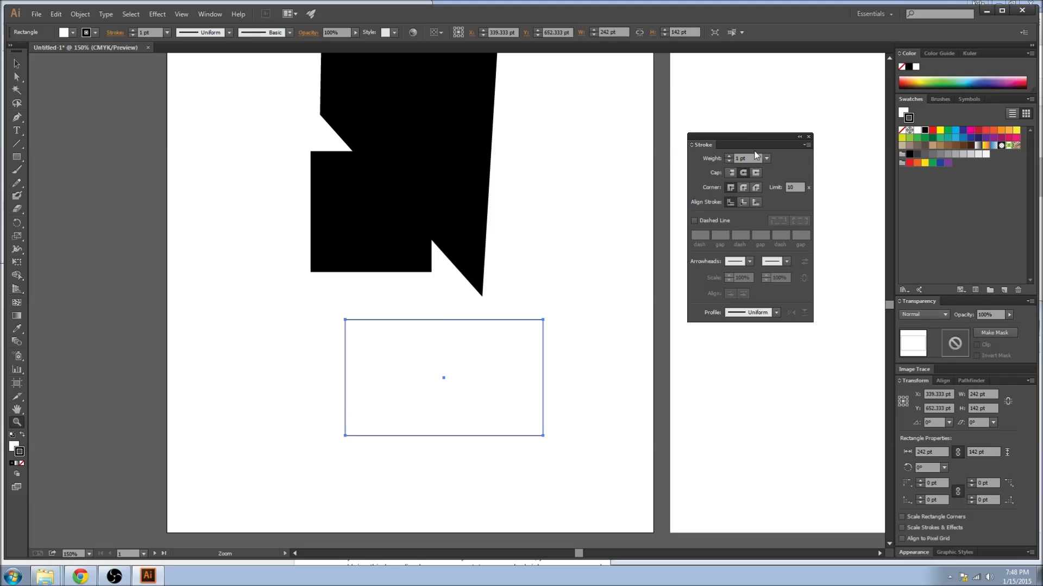
{"action": "left_click", "coordinate": [727, 156]}
{"action": "left_click", "coordinate": [727, 156]}
{"action": "left_click", "coordinate": [727, 156]}
{"action": "left_click", "coordinate": [727, 156]}
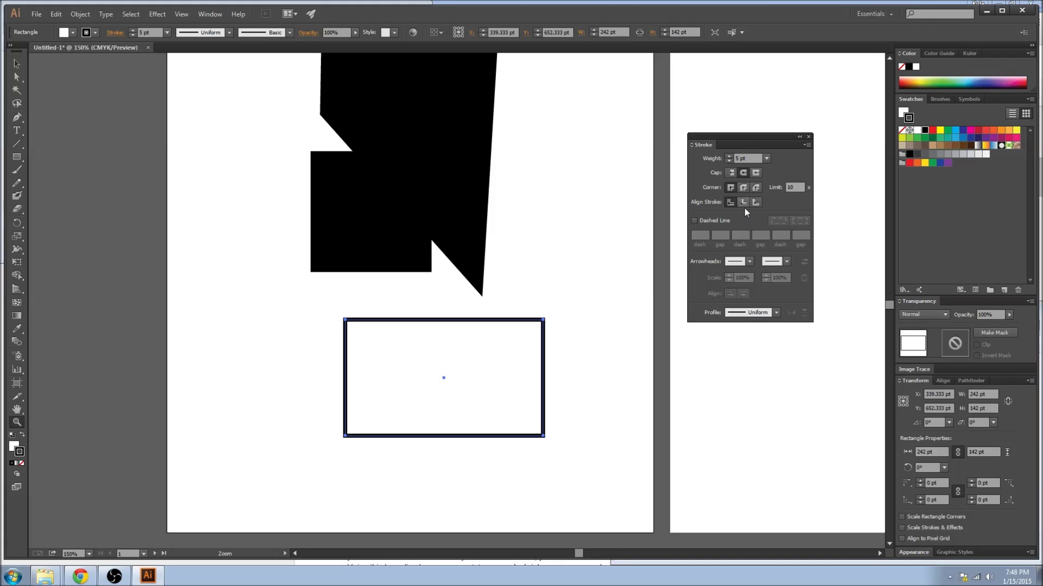
Make the rectangle's stroke a dashed line with 12 pt dashes and 10 pt gaps
{"action": "key", "text": "ctrl+="}
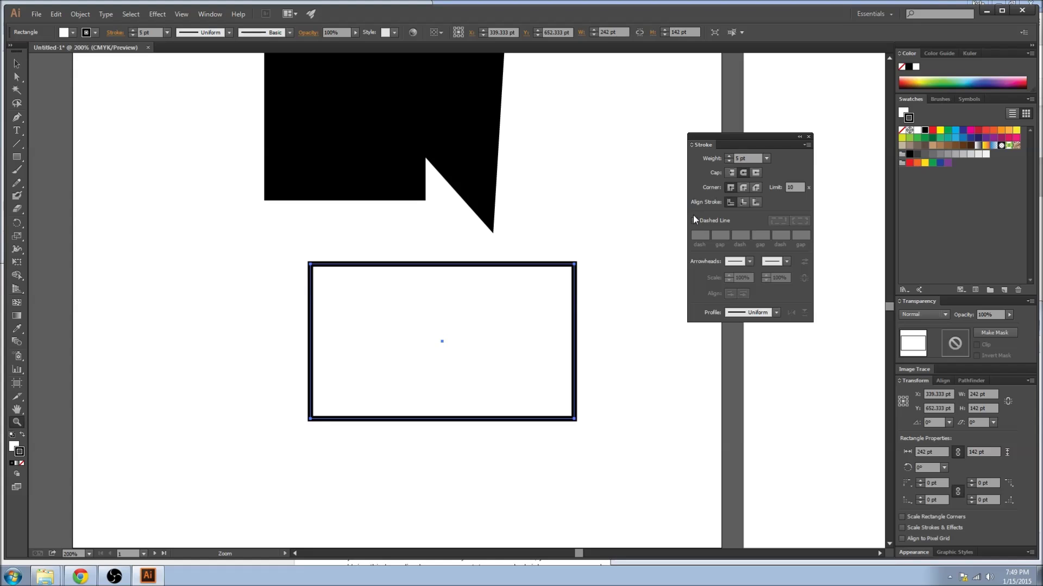
{"action": "left_click", "coordinate": [695, 220]}
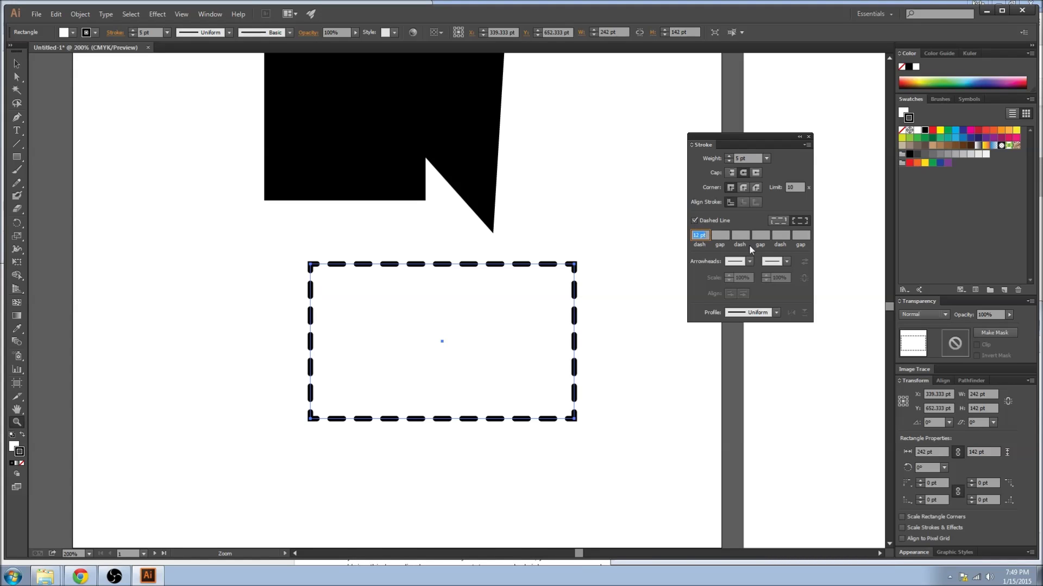
{"action": "left_click", "coordinate": [726, 236]}
{"action": "type", "text": "10"}
{"action": "left_click", "coordinate": [659, 260]}
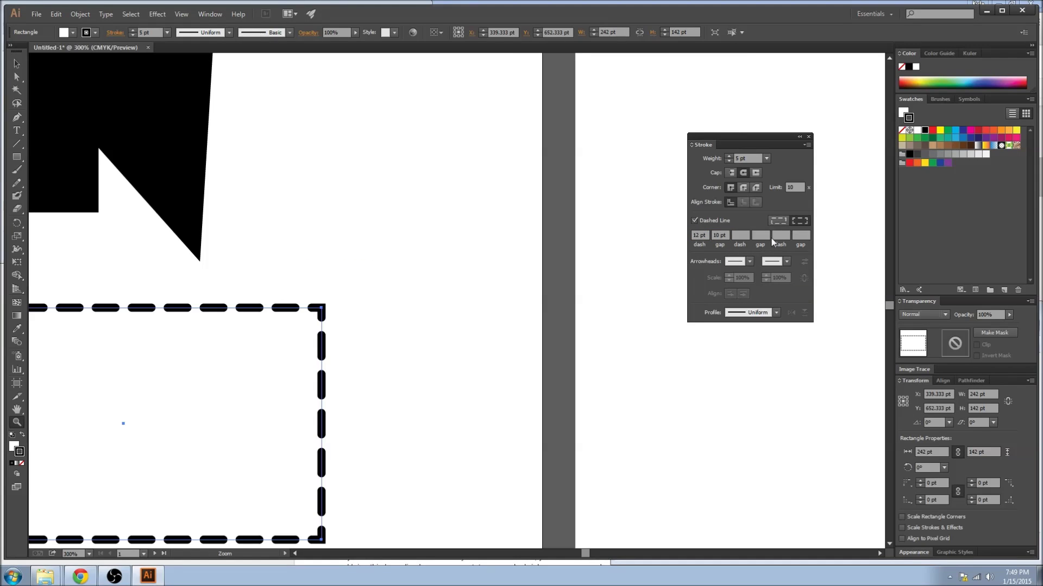
{"action": "left_click", "coordinate": [346, 310], "text": "alt"}
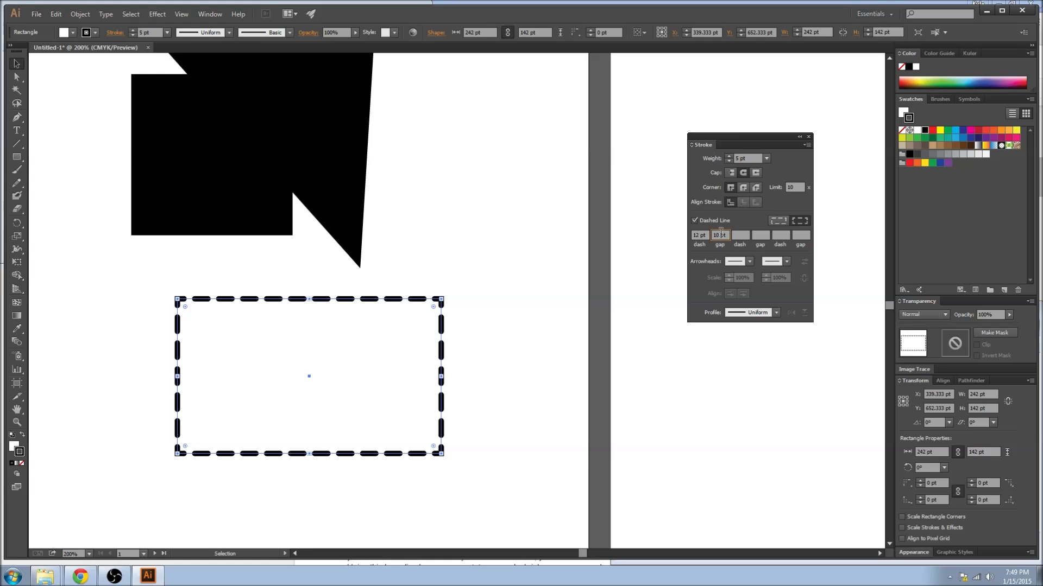
Compare the two dash alignment options and leave the dashes preserving exact dash and gap lengths
{"action": "left_click", "coordinate": [785, 221]}
{"action": "left_click", "coordinate": [792, 221]}
{"action": "left_click", "coordinate": [777, 222]}
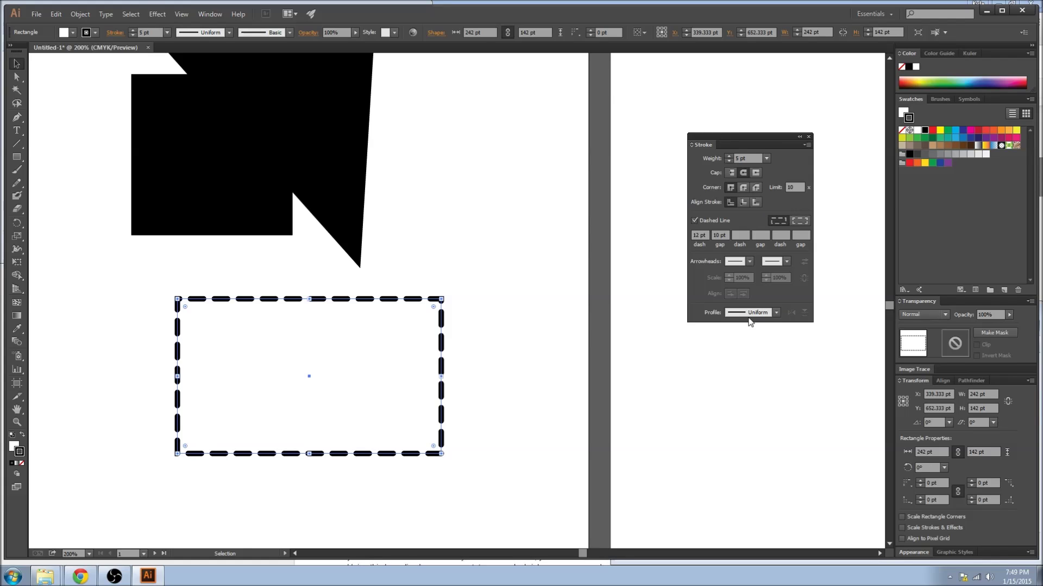
Turn off the rectangle's dashed line and give its stroke the diamond-shaped variable width profile
{"action": "left_click", "coordinate": [777, 313]}
{"action": "left_click", "coordinate": [753, 348]}
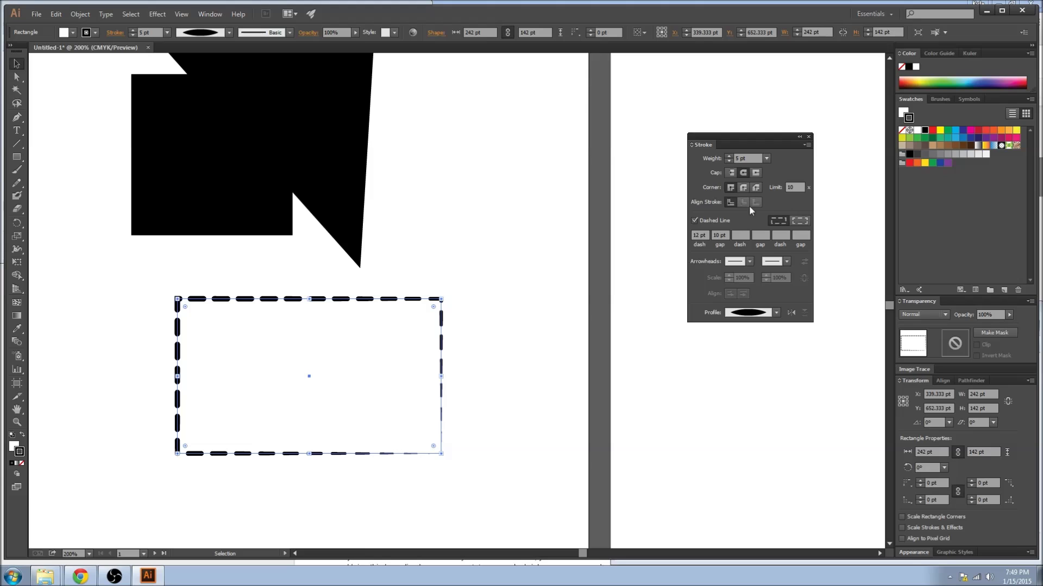
{"action": "left_click", "coordinate": [696, 221]}
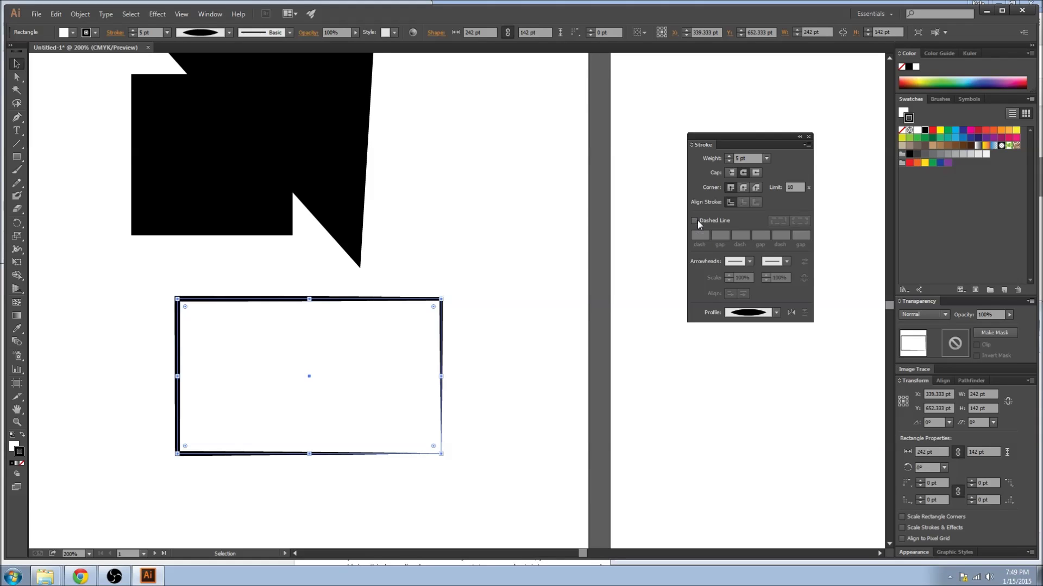
{"action": "left_click", "coordinate": [777, 313]}
{"action": "left_click", "coordinate": [744, 399]}
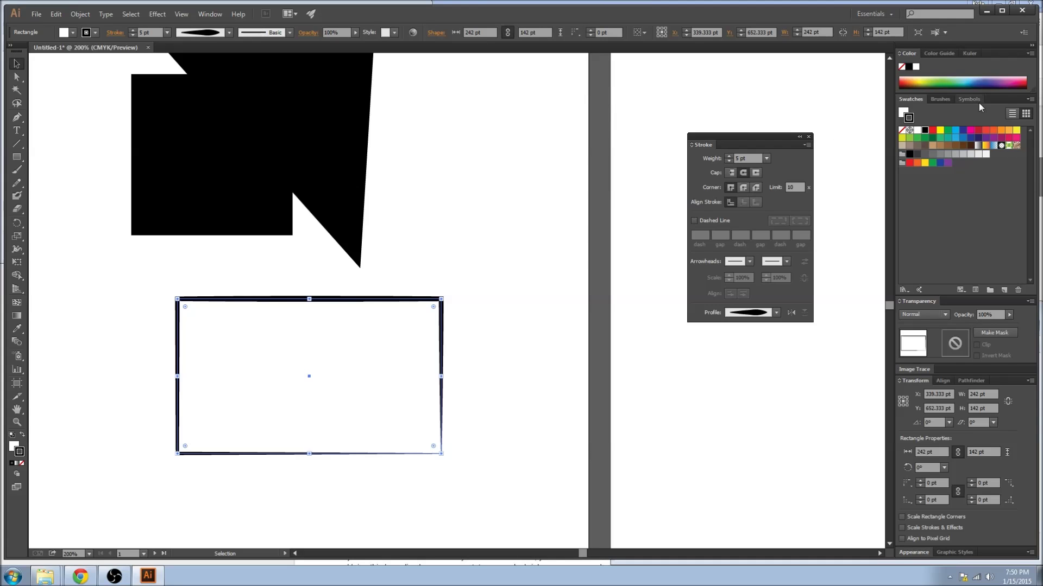
Apply the rough charcoal-style art brush to the rectangle's stroke
{"action": "left_click", "coordinate": [939, 100]}
{"action": "left_click", "coordinate": [925, 116]}
{"action": "left_click", "coordinate": [944, 149]}
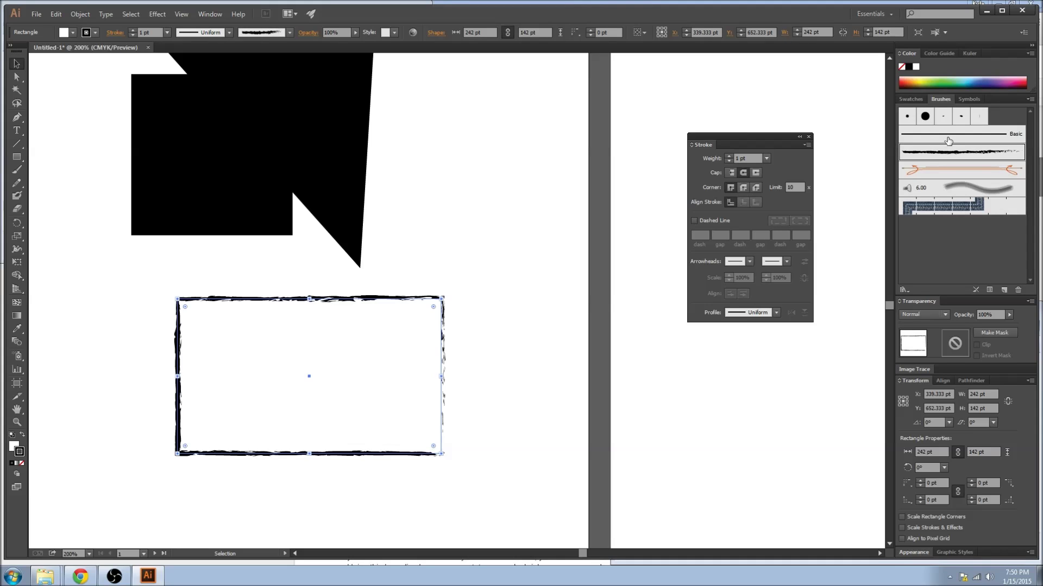
Replace the rectangle's charcoal-style brush with the orange art brush with curled ends
{"action": "left_click", "coordinate": [948, 139]}
{"action": "left_click", "coordinate": [961, 174]}
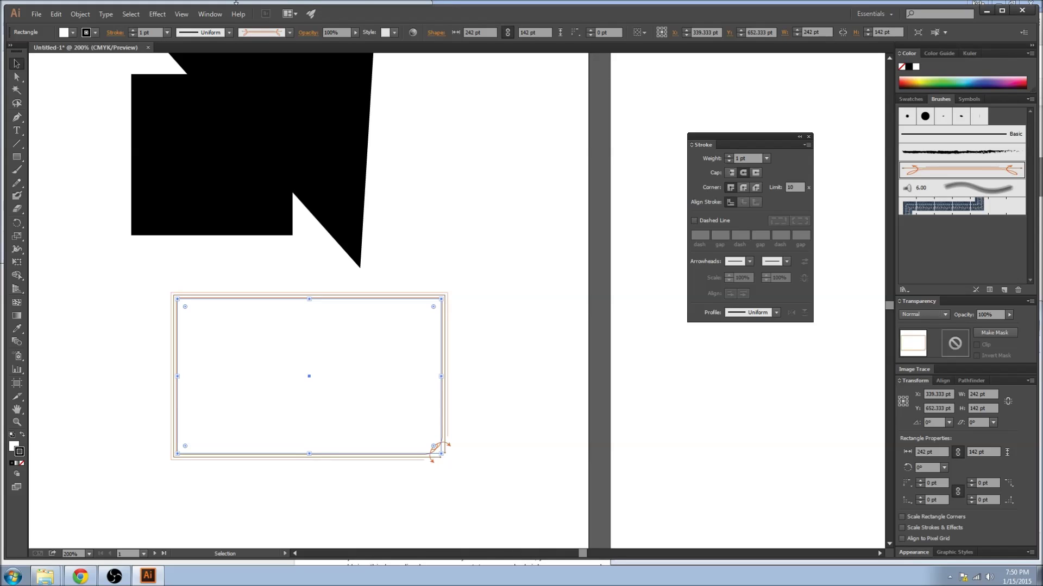
Select the rectangle and both black shapes, try aligning them by their right edges, and finish with top and left edges aligned
{"action": "scroll", "coordinate": [418, 152], "scroll_direction": "up", "scroll_amount": 3}
{"action": "left_click", "coordinate": [296, 259], "text": "shift"}
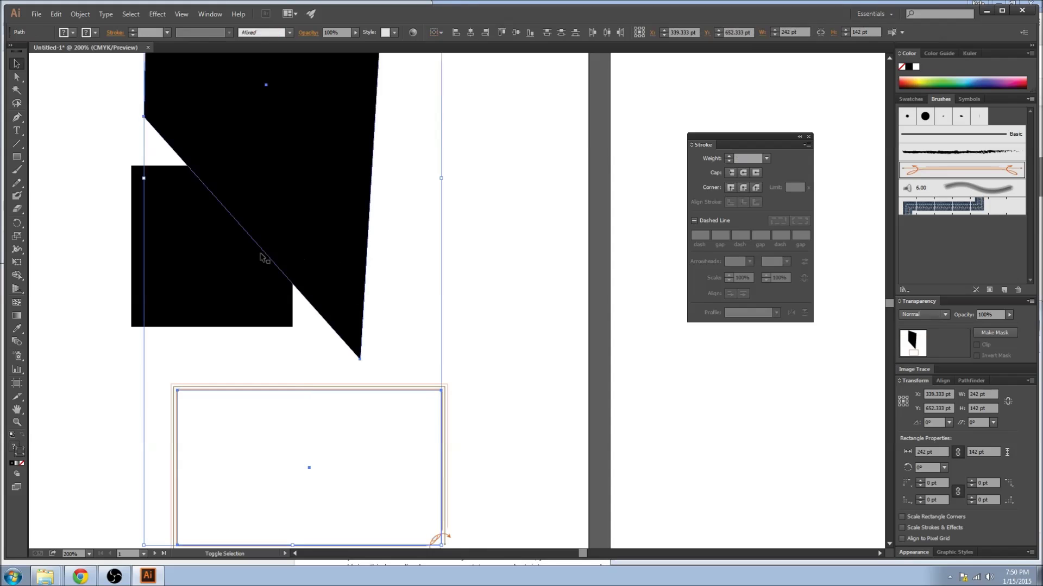
{"action": "left_click", "coordinate": [135, 253], "text": "shift"}
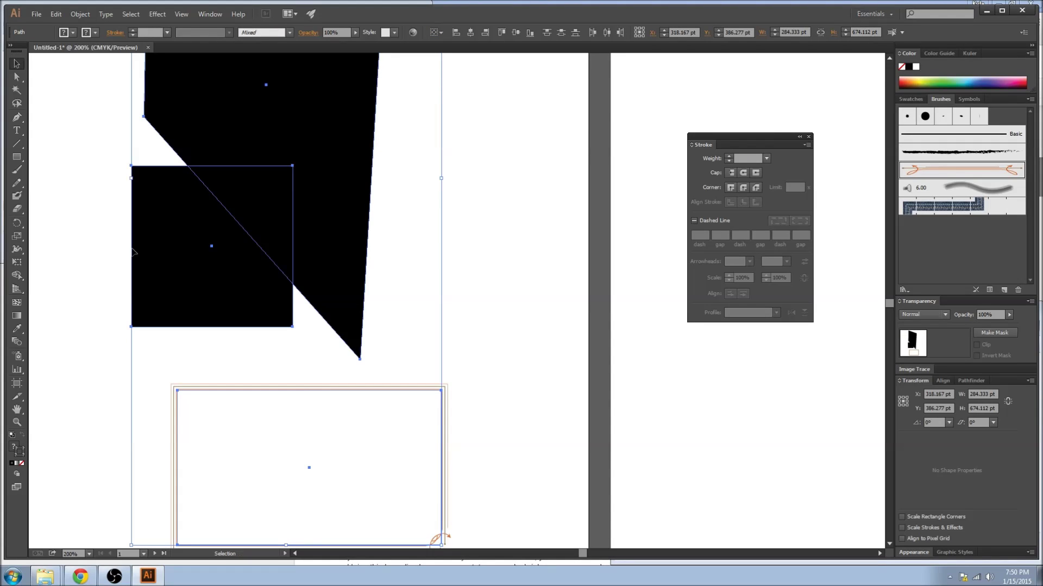
{"action": "key", "text": "z"}
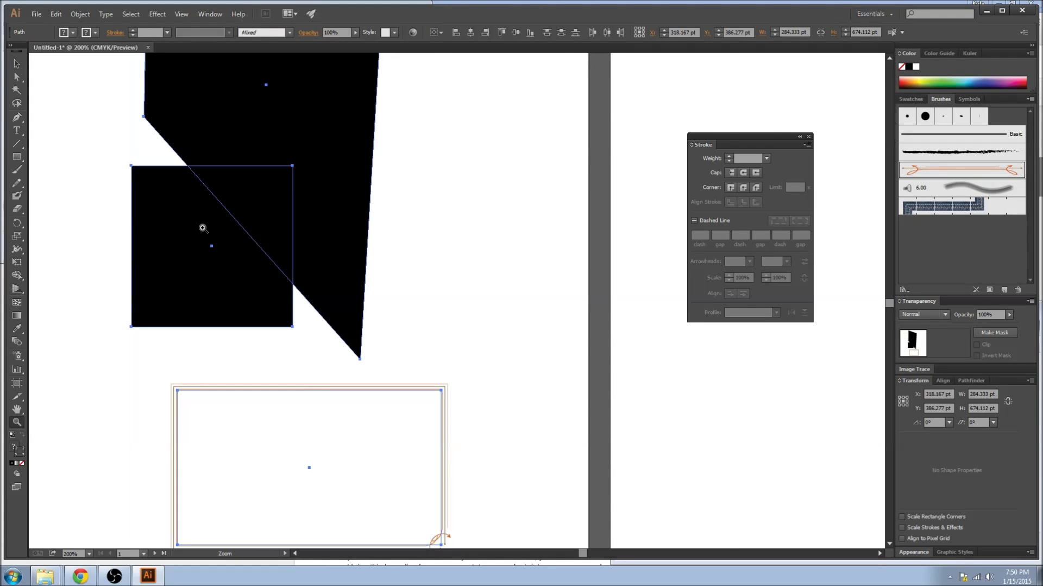
{"action": "left_click", "coordinate": [239, 251], "text": "alt"}
{"action": "left_click", "coordinate": [323, 284], "text": "alt"}
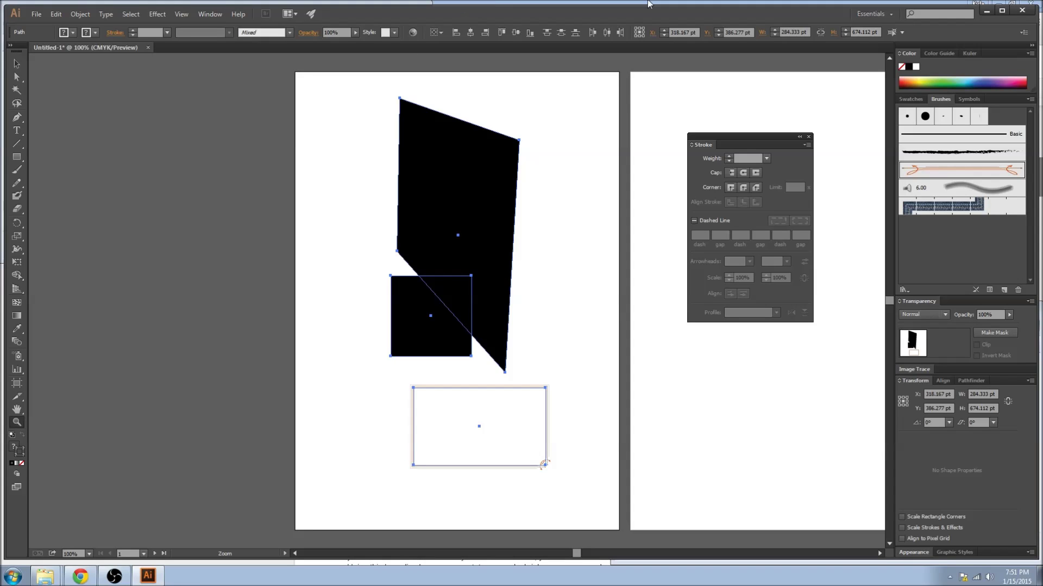
{"action": "left_click", "coordinate": [473, 32]}
{"action": "left_click", "coordinate": [485, 33]}
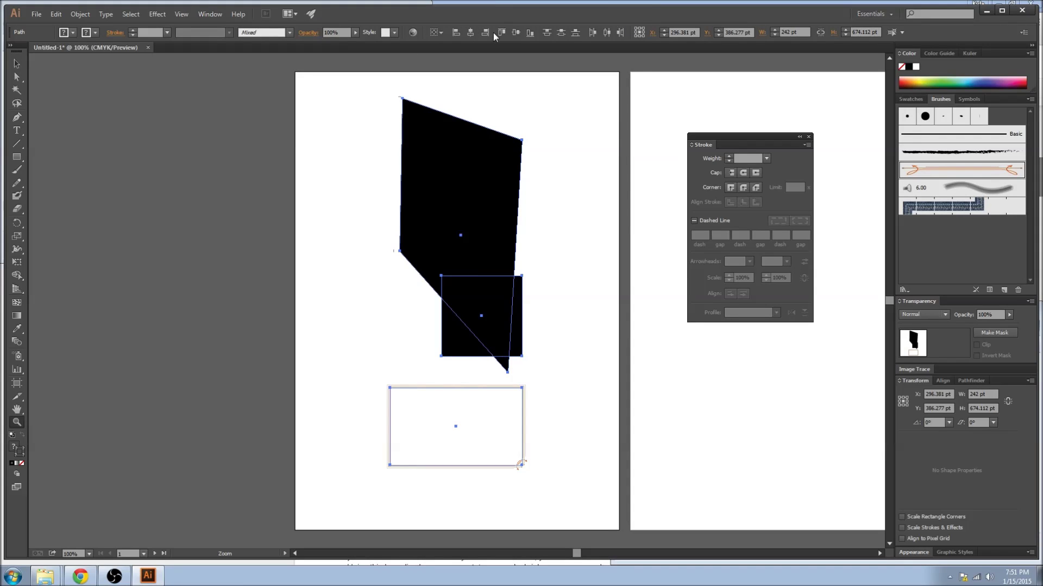
{"action": "left_click", "coordinate": [501, 32]}
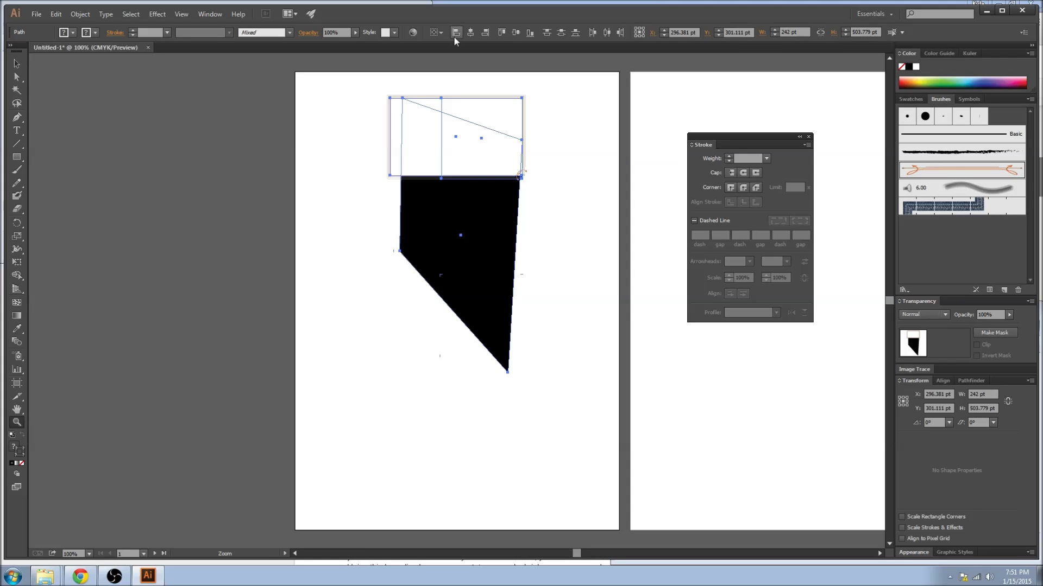
{"action": "left_click", "coordinate": [454, 35]}
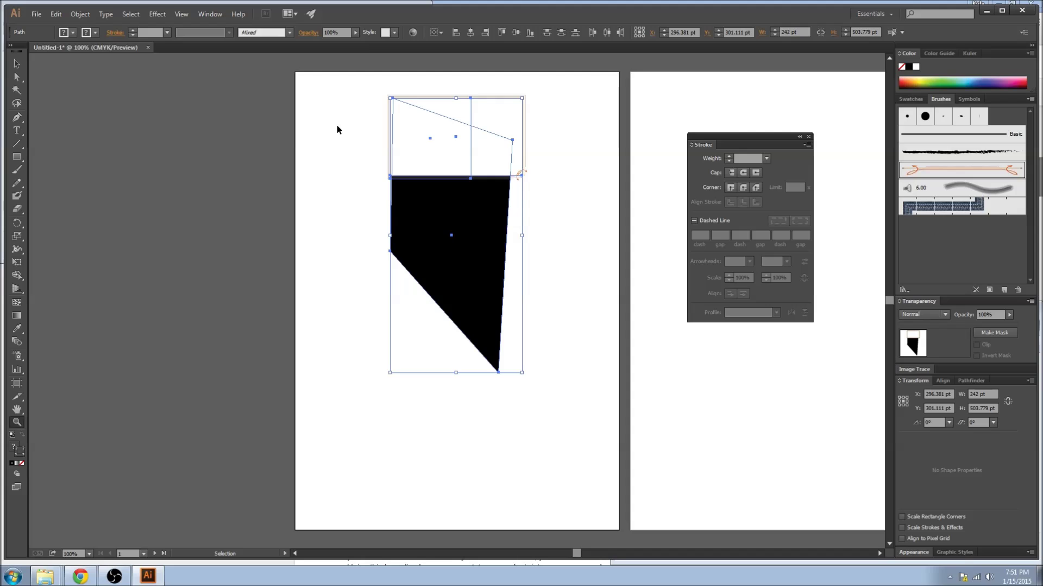
Show the rulers and place a vertical guide at X 154 pt and a horizontal guide at Y 29 pt
{"action": "key", "text": "ctrl+r"}
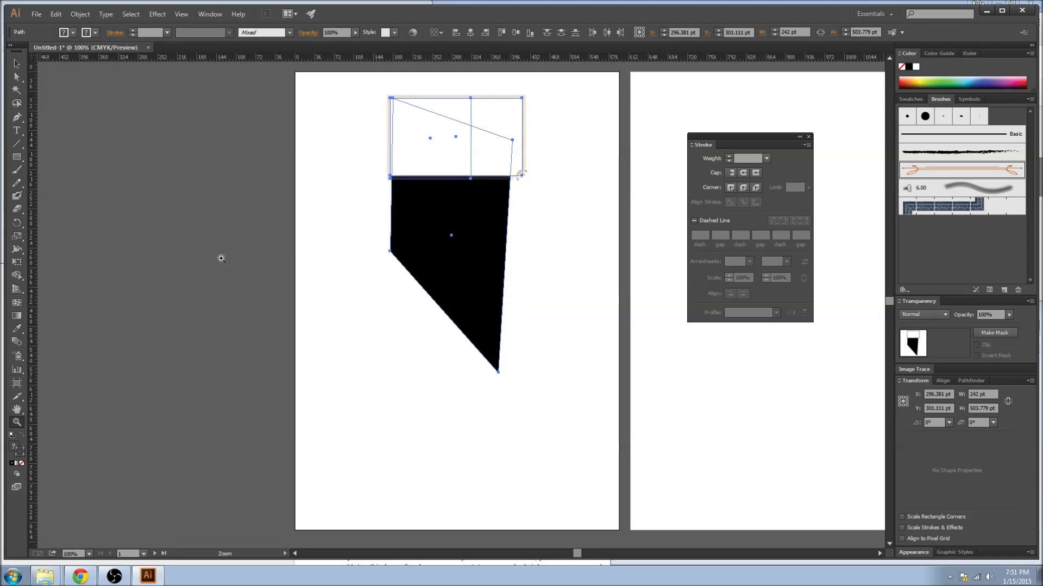
{"action": "left_click_drag", "start_coordinate": [31, 250], "coordinate": [379, 251]}
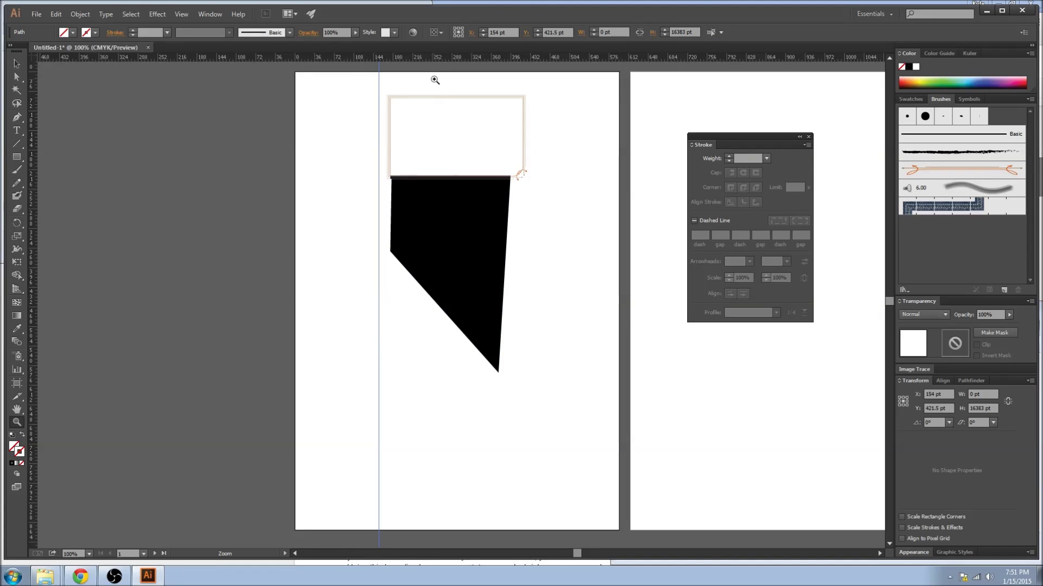
{"action": "mouse_move", "coordinate": [424, 80]}
{"action": "left_mouse_down"}
{"action": "mouse_move", "coordinate": [422, 50]}
{"action": "mouse_move", "coordinate": [419, 88]}
{"action": "left_mouse_up"}
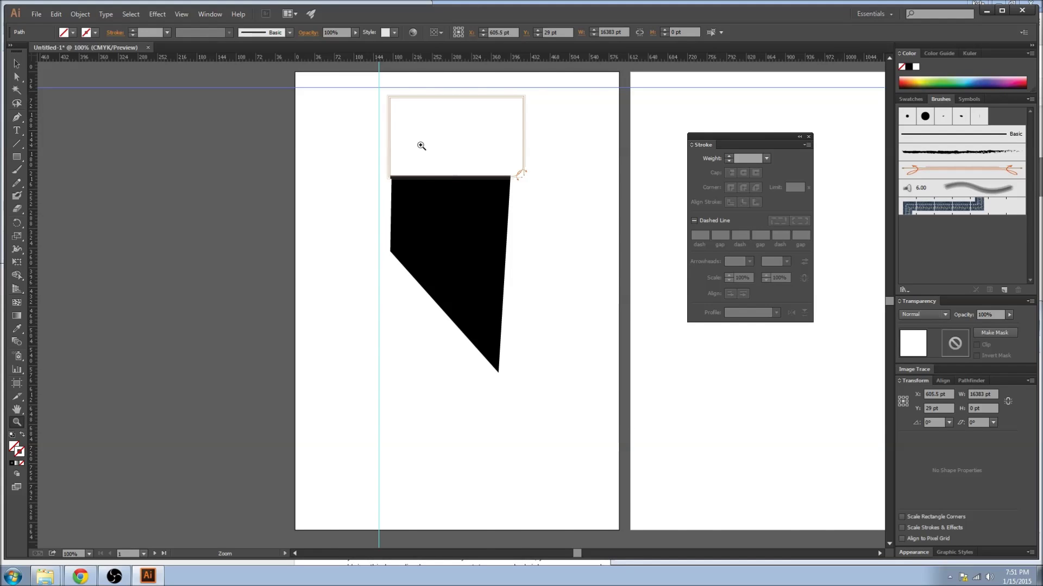
Shift the vertical guide to X 153 pt while the document grid is temporarily displayed
{"action": "key", "text": "ctrl+apostrophe"}
{"action": "left_click", "coordinate": [295, 124]}
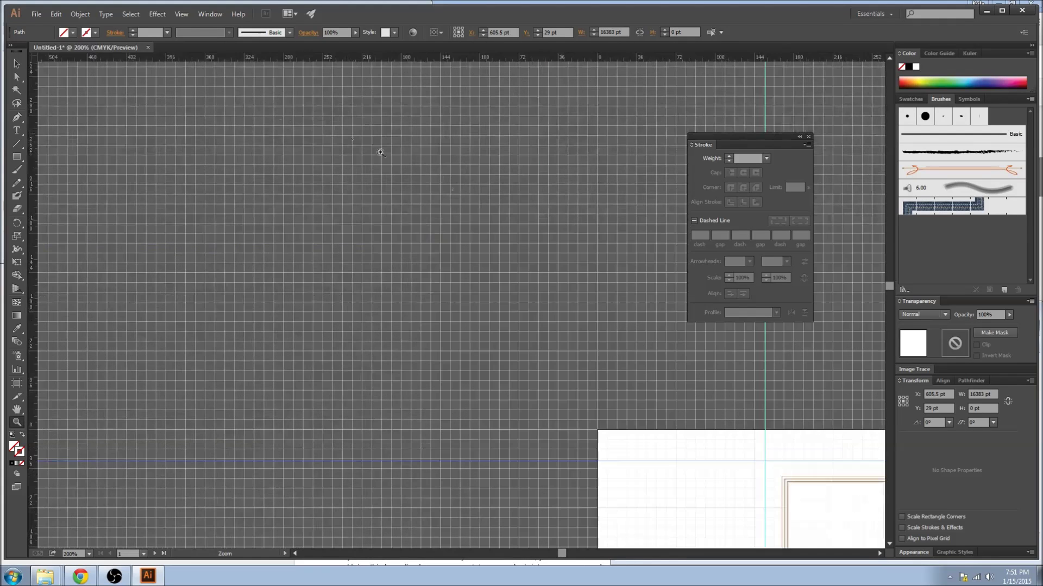
{"action": "left_click_drag", "start_coordinate": [647, 435], "coordinate": [284, 95]}
{"action": "key", "text": "v"}
{"action": "left_click_drag", "start_coordinate": [372, 189], "coordinate": [371, 195]}
{"action": "key", "text": "ctrl+1"}
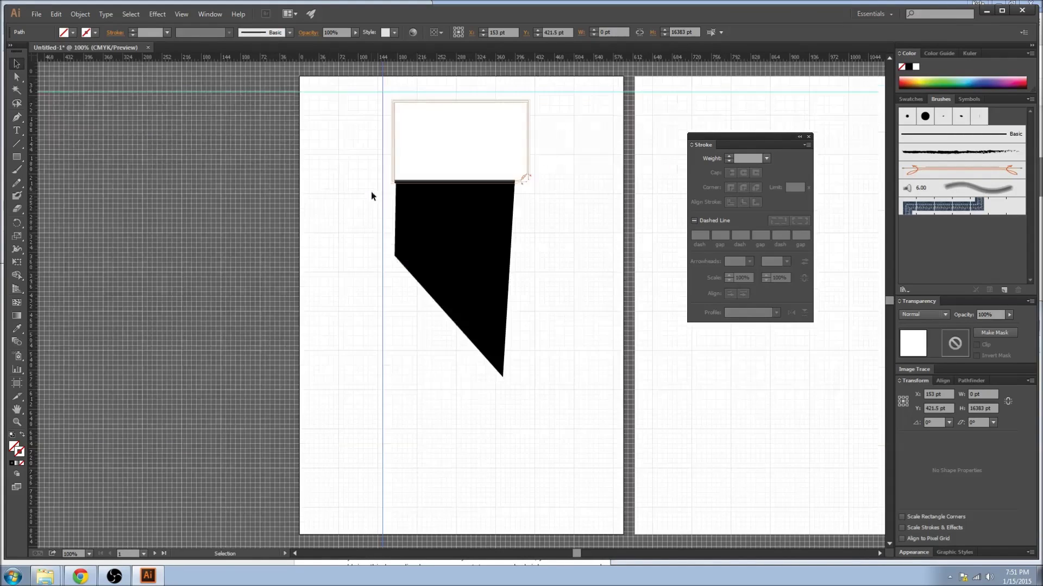
{"action": "key", "text": "ctrl+apostrophe"}
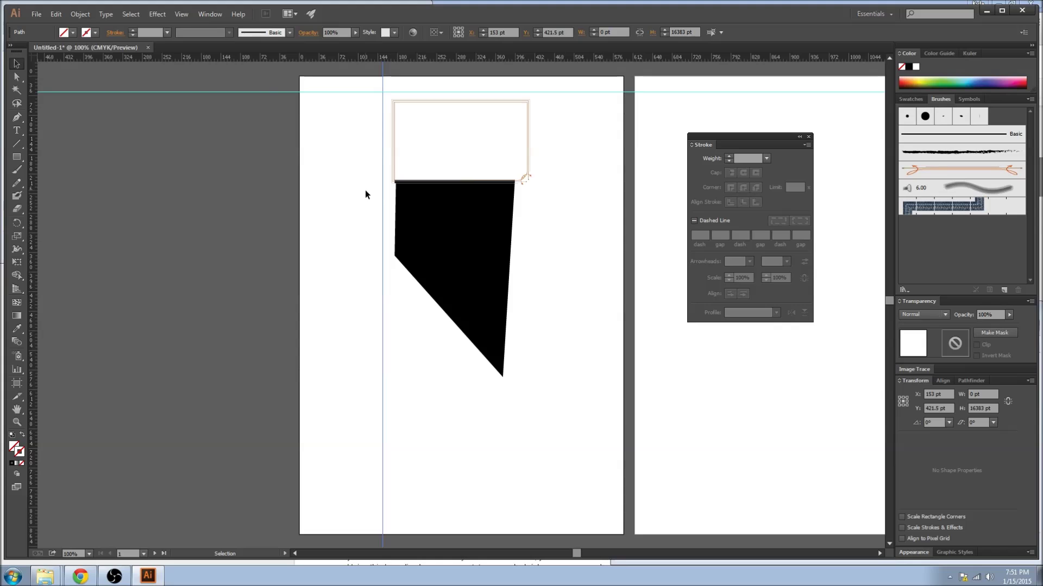
Turn on Smart Guides and move the black four-sided shape down and to the right, clear of the rectangle
{"action": "left_click", "coordinate": [181, 13]}
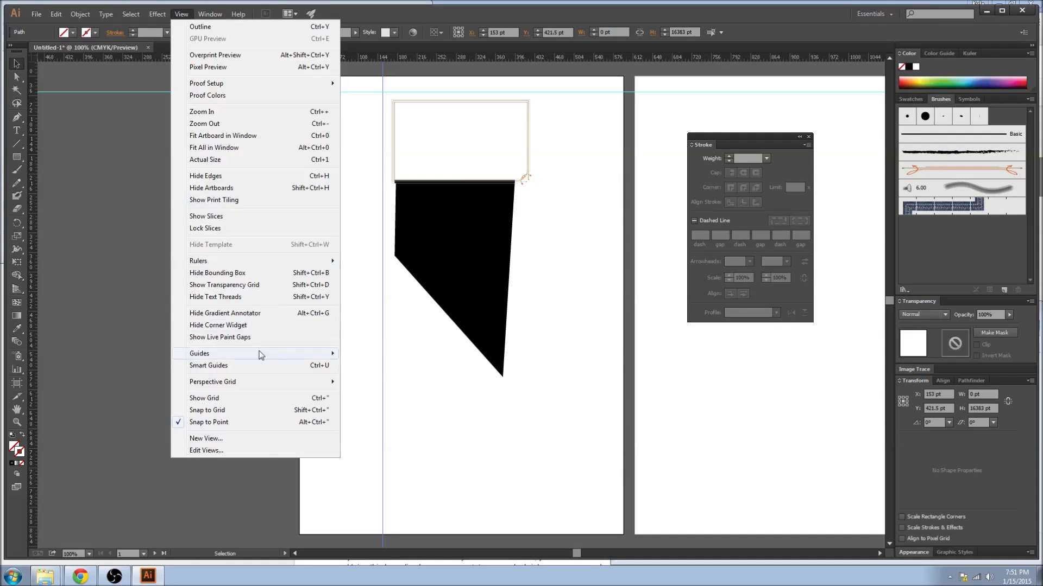
{"action": "left_click", "coordinate": [251, 366]}
{"action": "left_click_drag", "start_coordinate": [495, 266], "coordinate": [516, 356]}
{"action": "left_click", "coordinate": [594, 291]}
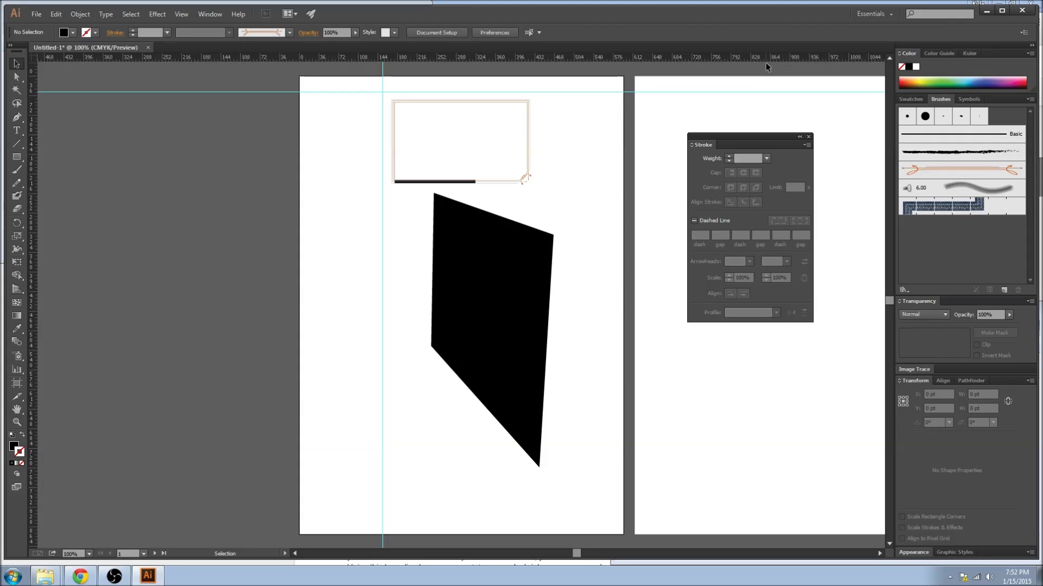
Display the document's layers beside the artwork, expand Layer 1 and highlight its topmost guide entry
{"action": "left_click", "coordinate": [209, 14]}
{"action": "left_click", "coordinate": [223, 303]}
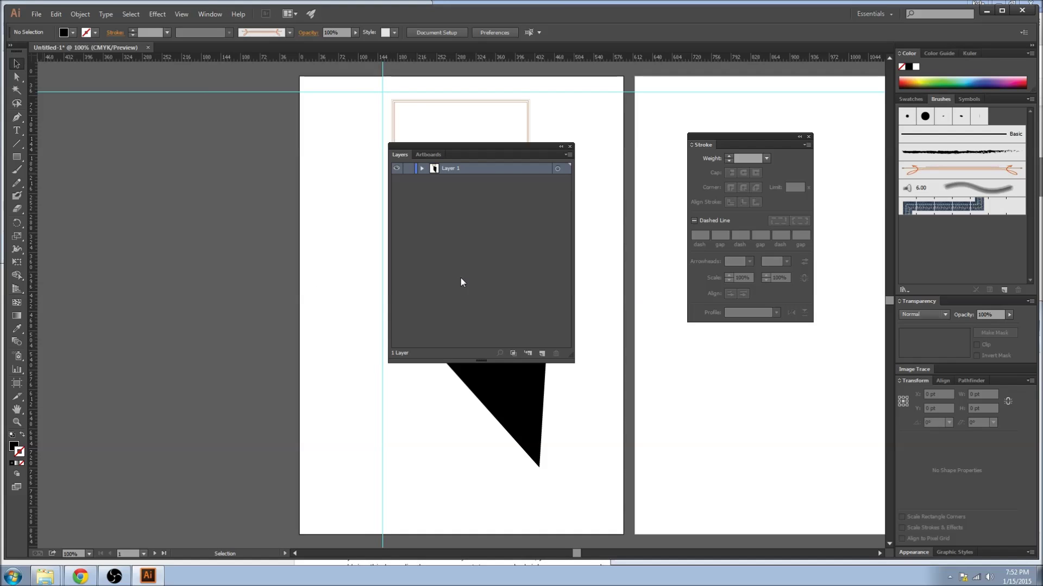
{"action": "left_click_drag", "start_coordinate": [485, 146], "coordinate": [241, 159]}
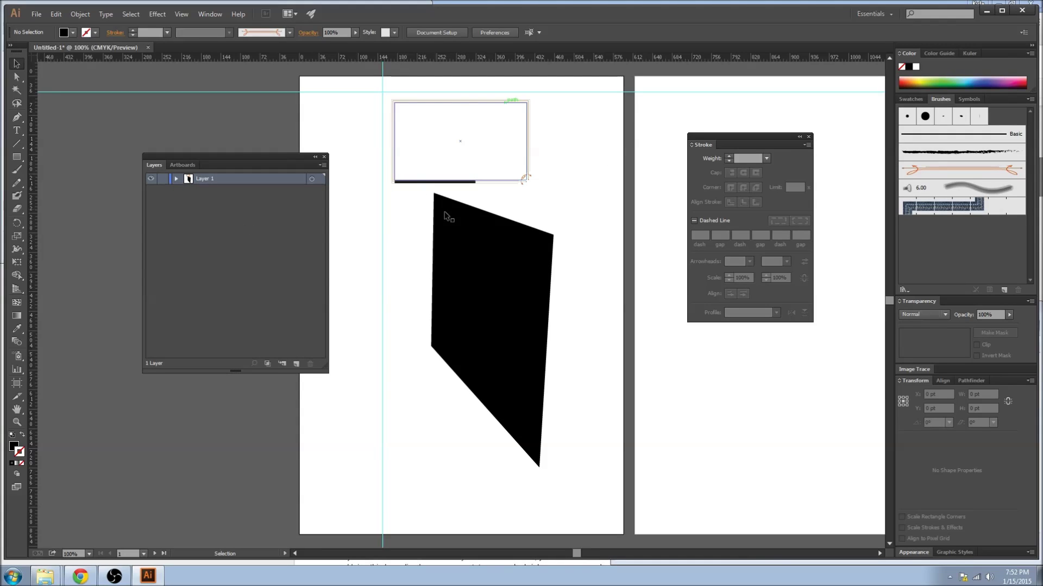
{"action": "left_click", "coordinate": [176, 178]}
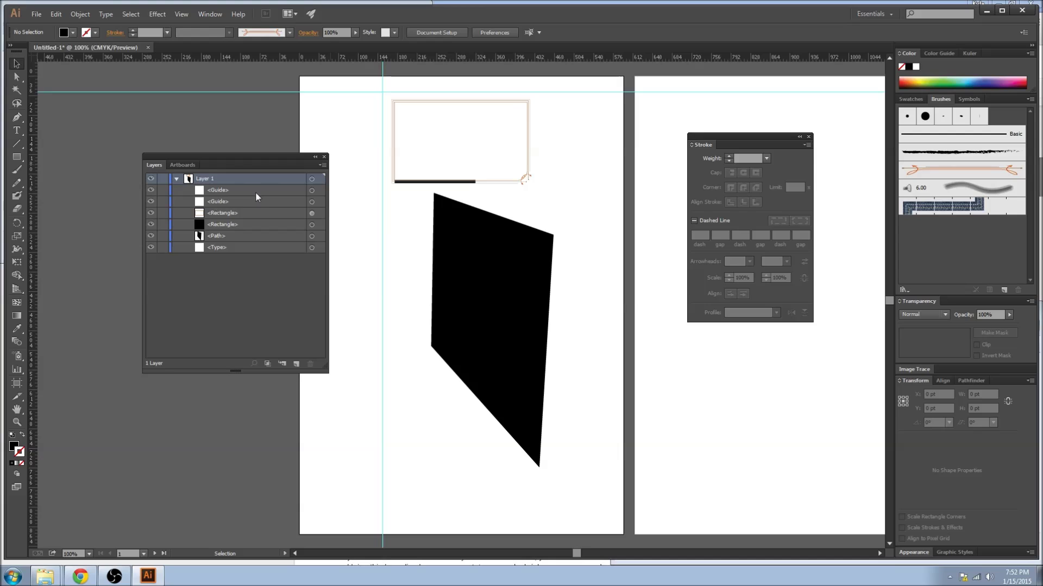
{"action": "left_click_drag", "start_coordinate": [233, 192], "coordinate": [262, 247]}
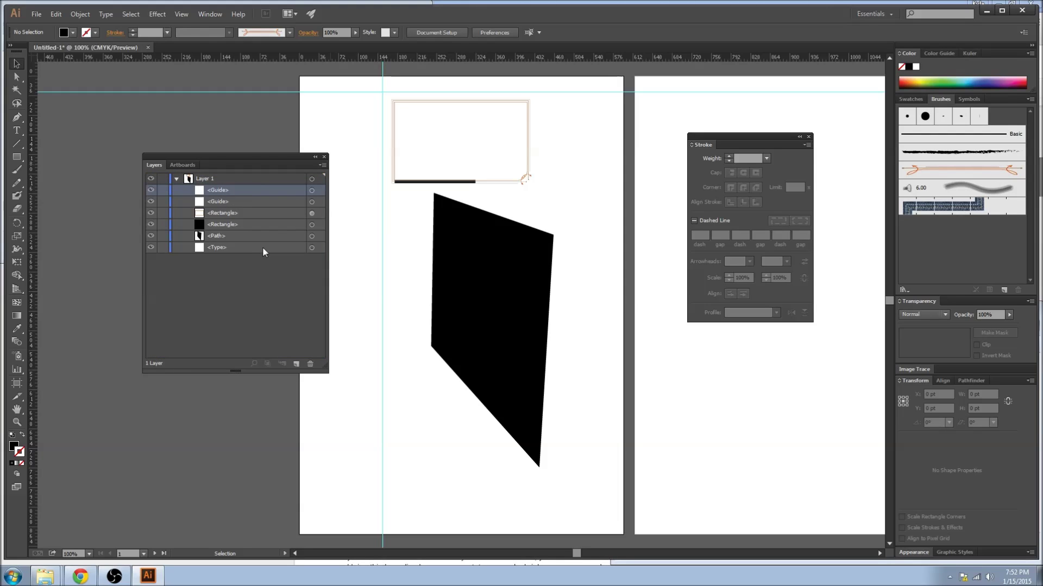